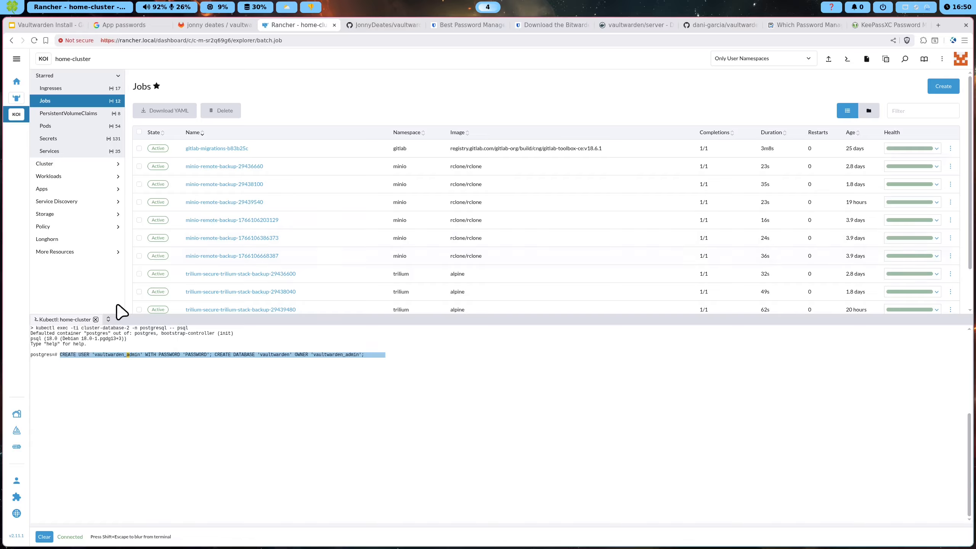
Close the kubectl psql shell panel below the home-cluster Jobs list
{"action": "scroll", "coordinate": [196, 305], "scroll_direction": "down", "scroll_amount": 2}
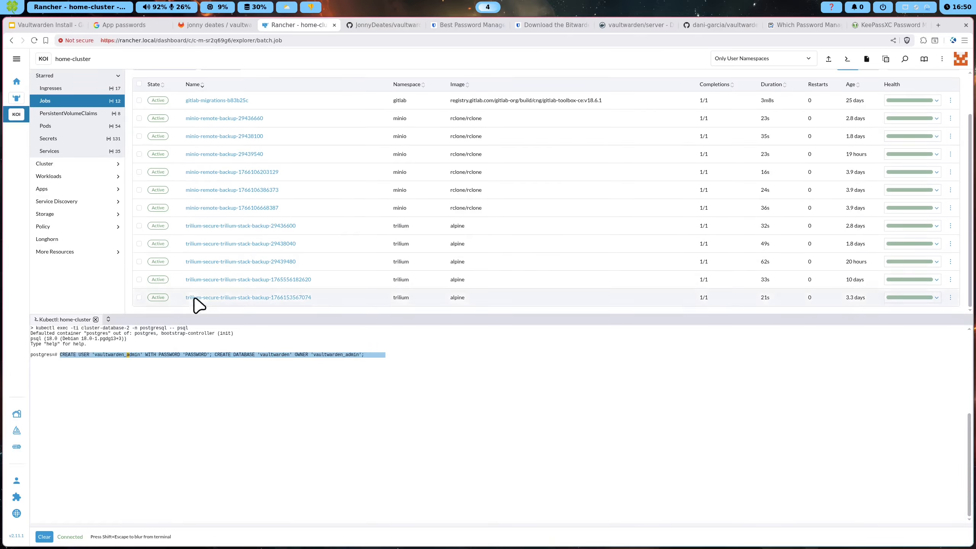
{"action": "left_click", "coordinate": [95, 319]}
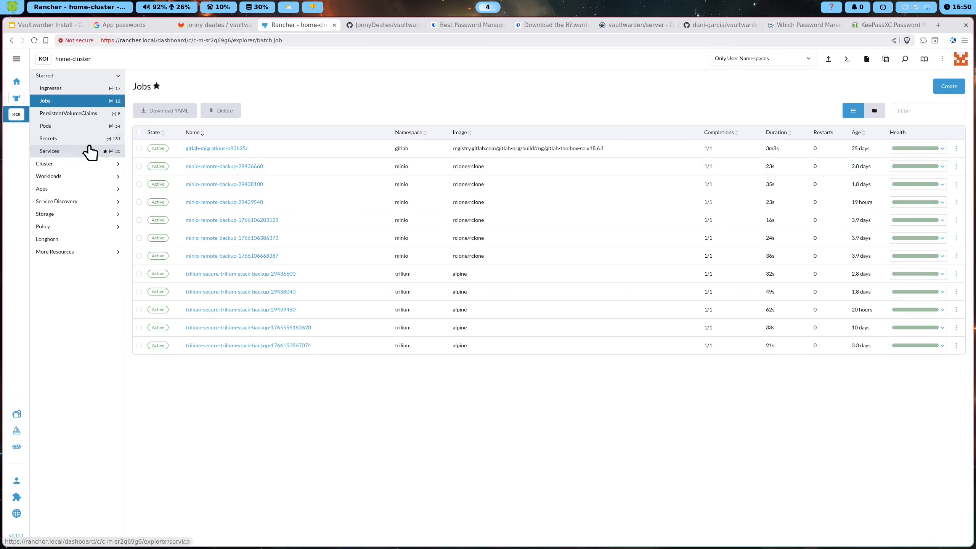
Open the home-cluster Secrets list, checking then unchecking the vaultwarden cloudflare-api-token-secret
{"action": "left_click", "coordinate": [70, 141]}
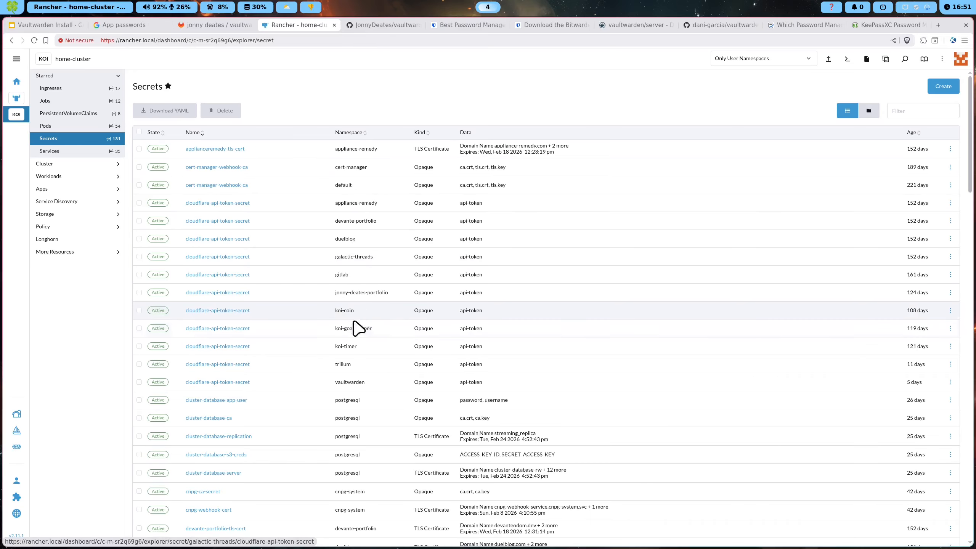
{"action": "left_click_drag", "start_coordinate": [271, 390], "coordinate": [180, 388]}
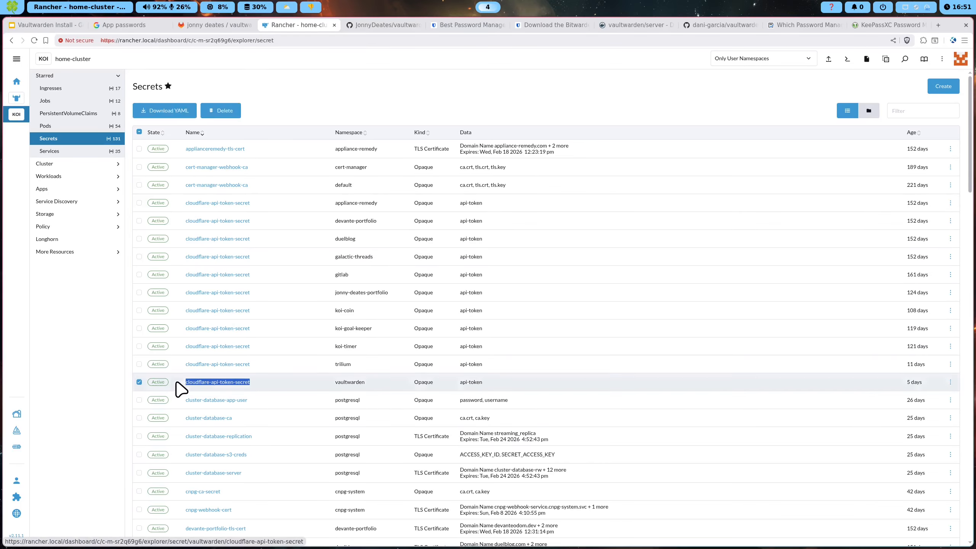
{"action": "double_click", "coordinate": [139, 383]}
{"action": "left_click", "coordinate": [140, 383]}
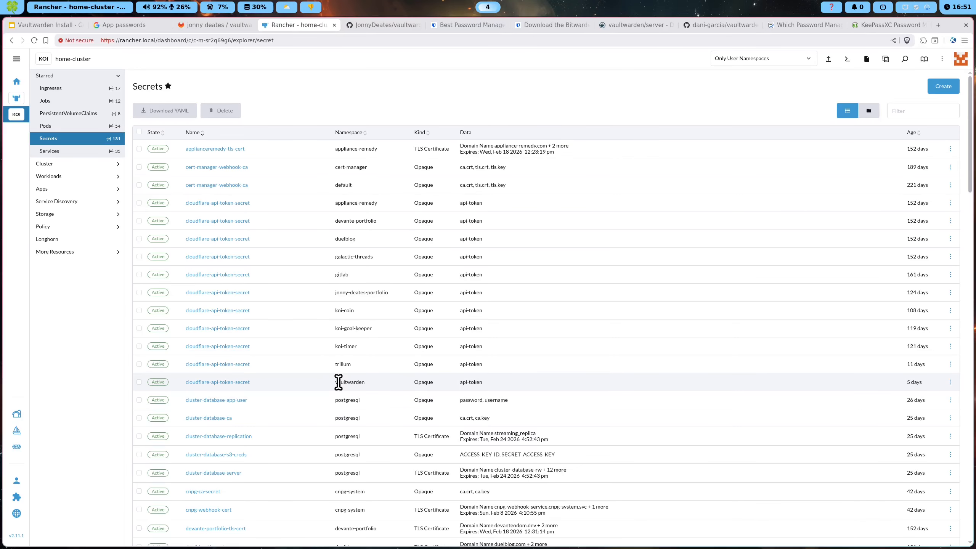
Start an Opaque secret named vaultwarden-email-secret in the vaultwarden namespace
{"action": "left_click", "coordinate": [943, 86]}
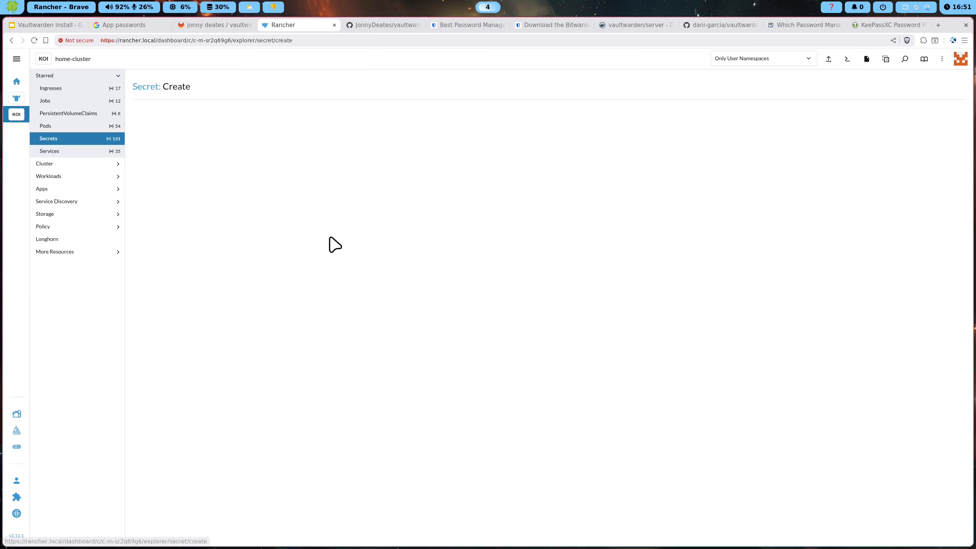
{"action": "left_click", "coordinate": [250, 177]}
{"action": "left_click", "coordinate": [207, 120]}
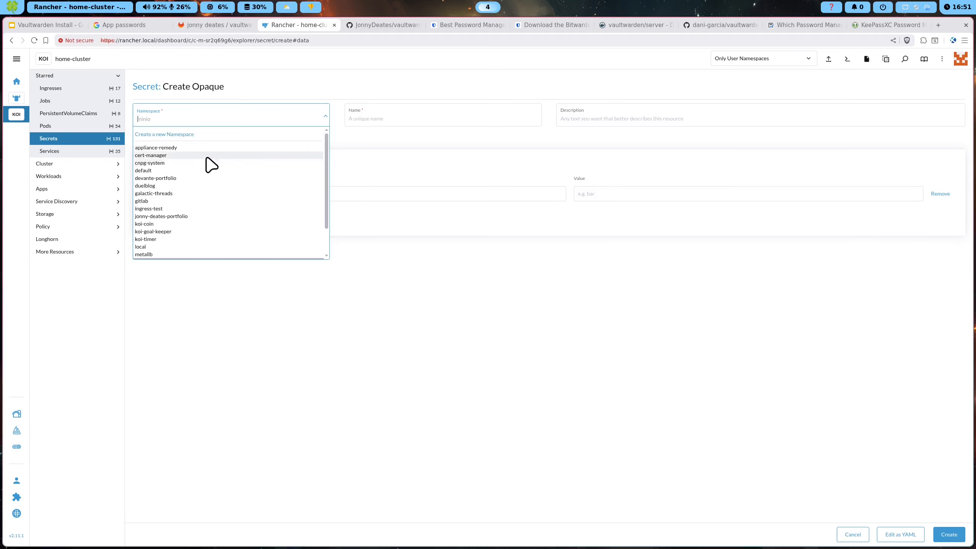
{"action": "left_click", "coordinate": [169, 248]}
{"action": "left_click", "coordinate": [395, 121]}
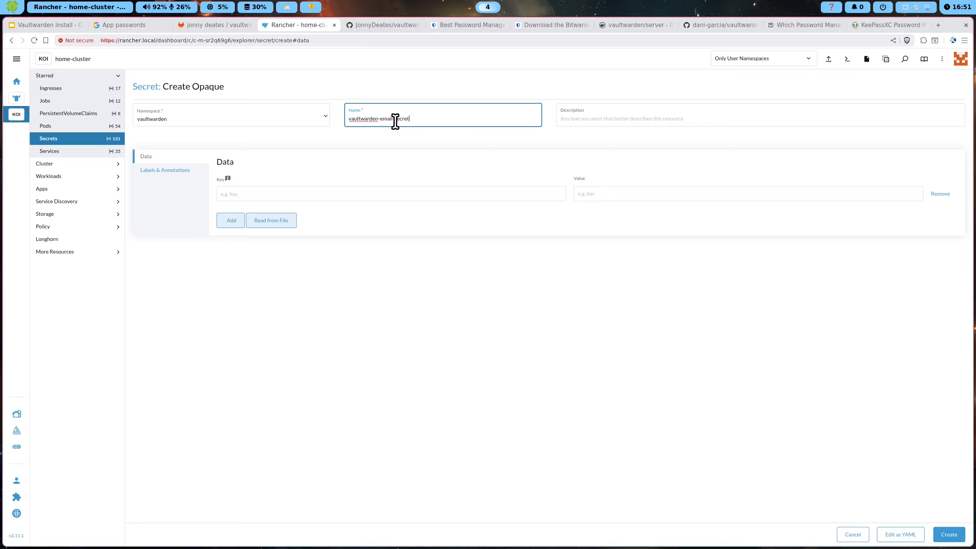
Add empty username and password keys, then switch to Google's App passwords page
{"action": "left_click", "coordinate": [395, 197]}
{"action": "left_click", "coordinate": [235, 222]}
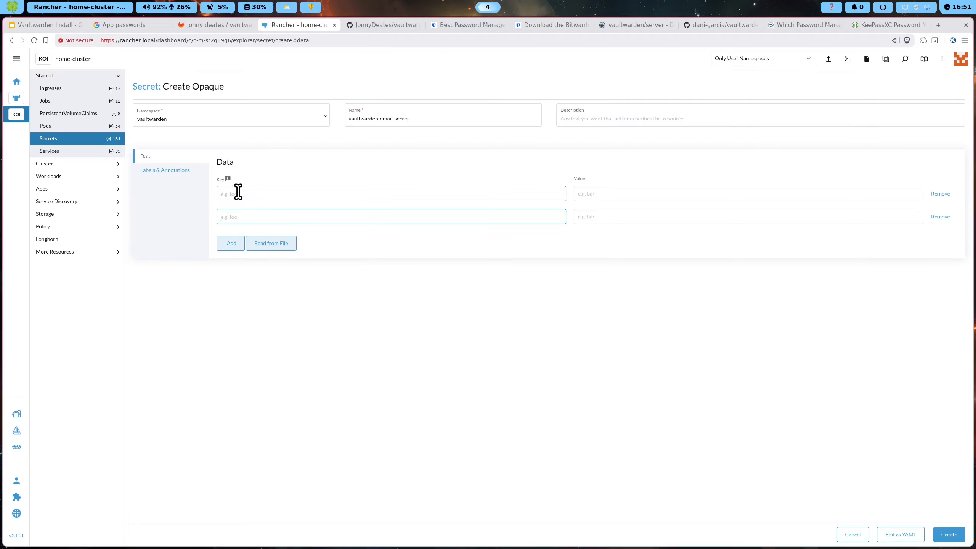
{"action": "left_click", "coordinate": [235, 196]}
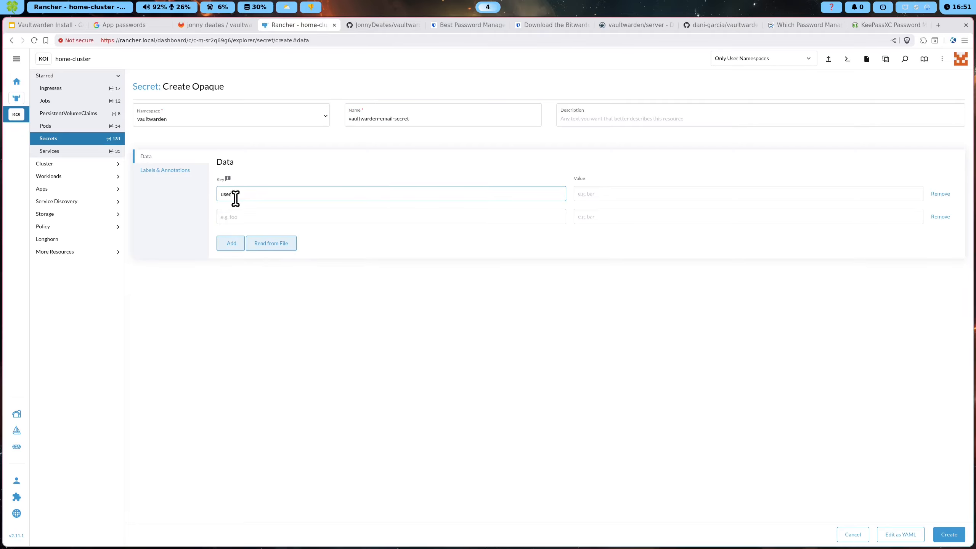
{"action": "key", "text": "Tab"}
{"action": "left_click", "coordinate": [386, 212]}
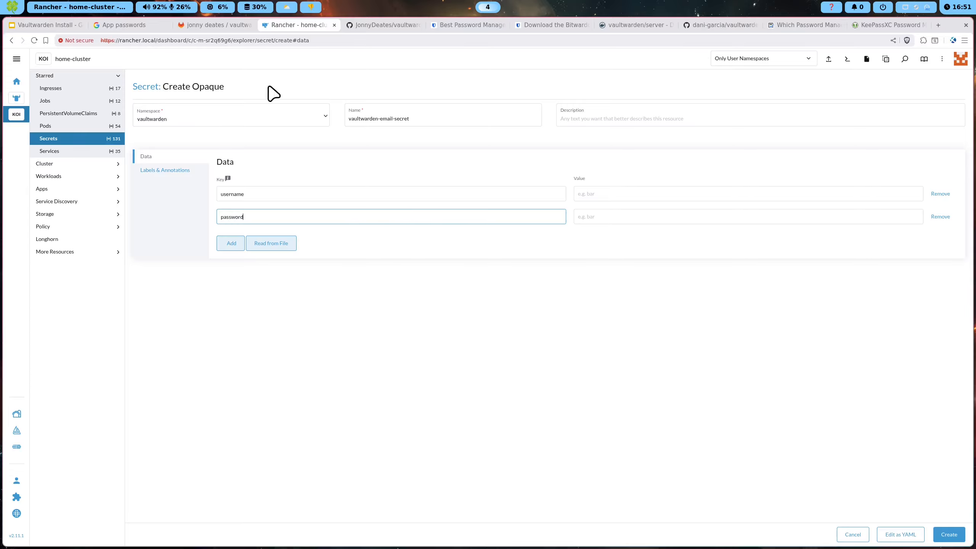
{"action": "left_click_drag", "start_coordinate": [416, 118], "coordinate": [349, 122]}
{"action": "left_click", "coordinate": [410, 137]}
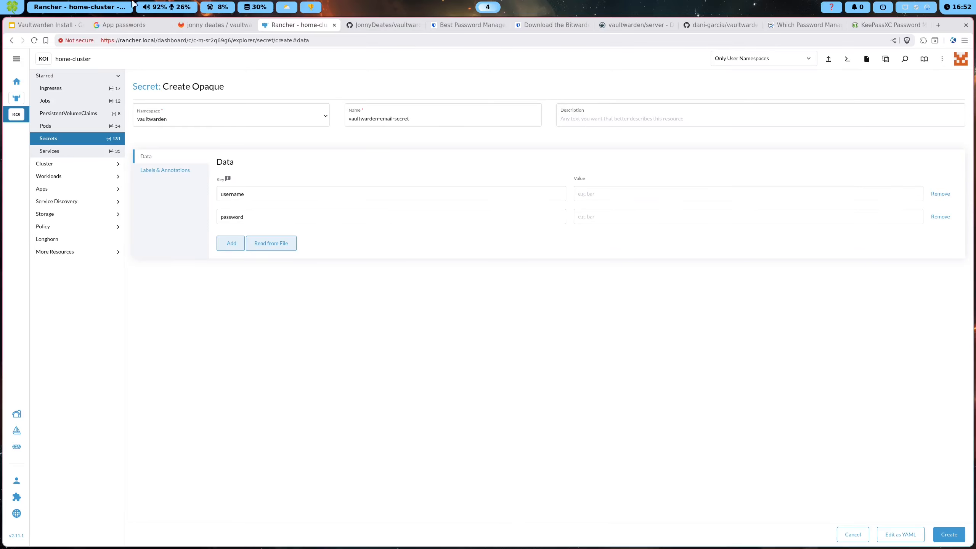
{"action": "key", "text": "ctrl+2"}
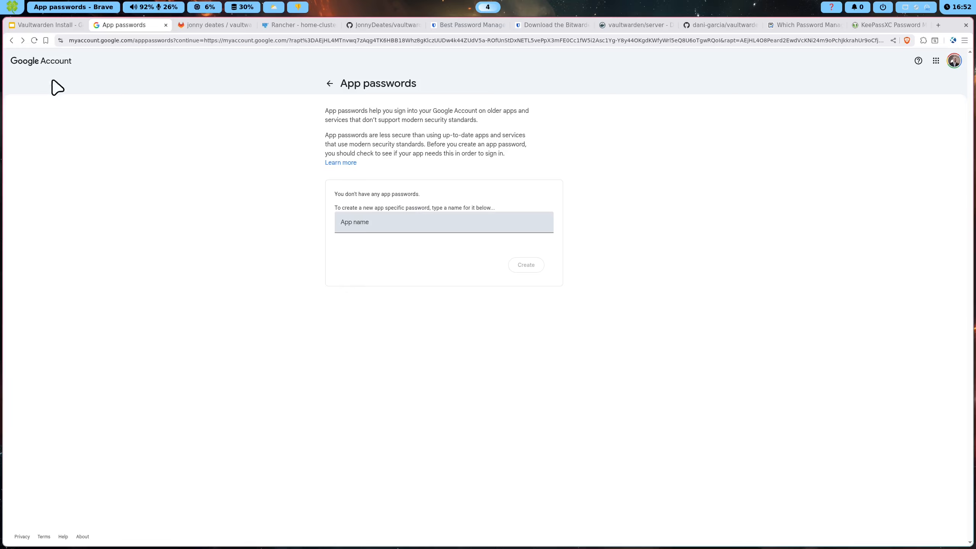
Search the Google Account settings for 'app password' and open App passwords
{"action": "left_click", "coordinate": [42, 62]}
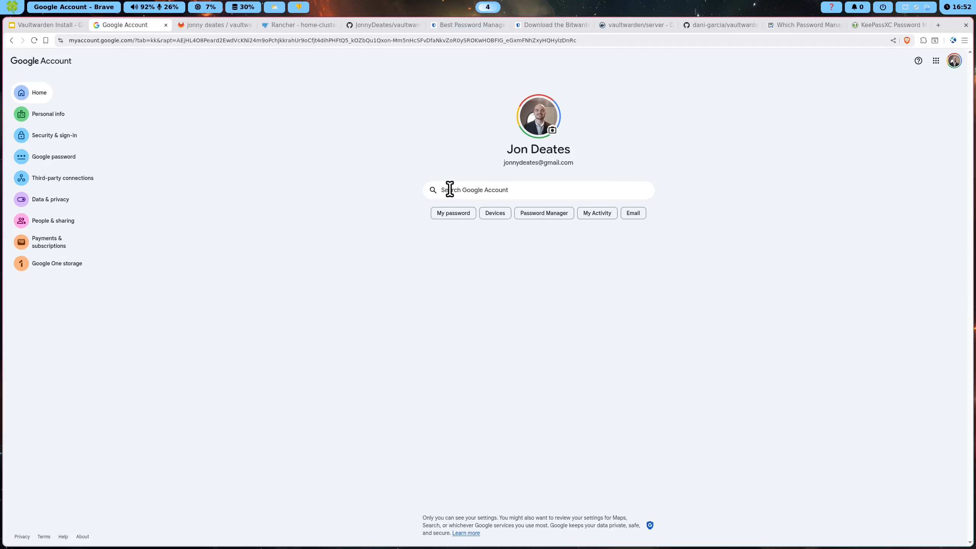
{"action": "left_click", "coordinate": [447, 189]}
{"action": "type", "text": "app password"}
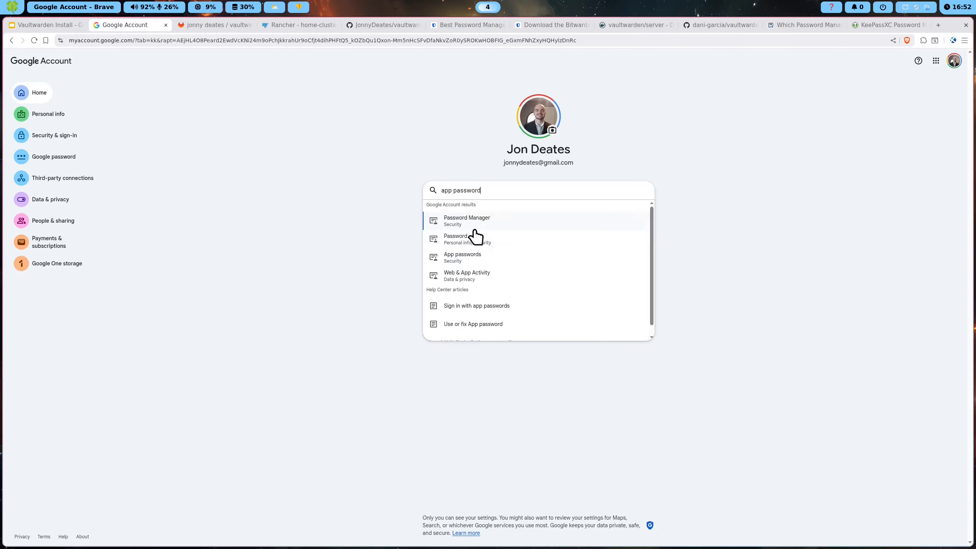
{"action": "left_click", "coordinate": [492, 256]}
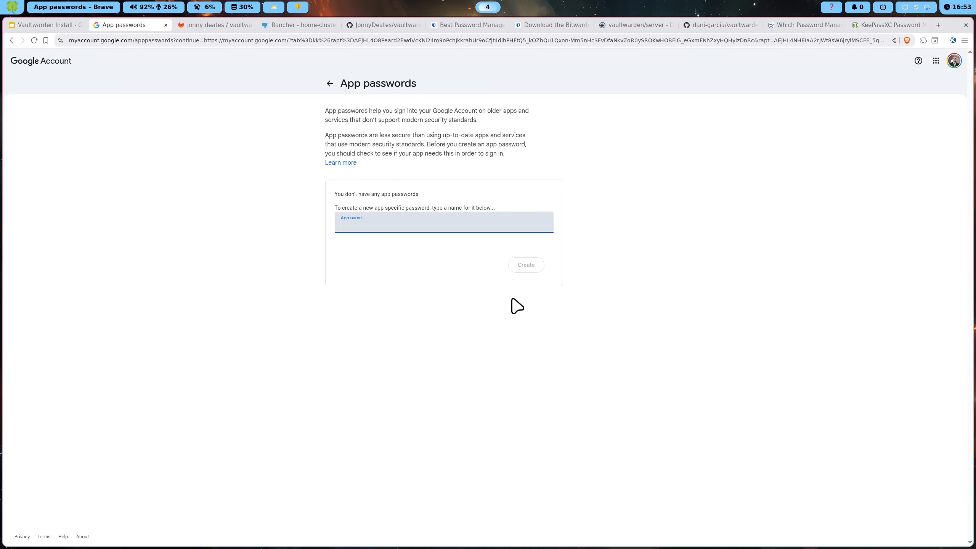
Create an app password named vaultwarden, copy it, and return to Rancher
{"action": "left_click", "coordinate": [349, 222]}
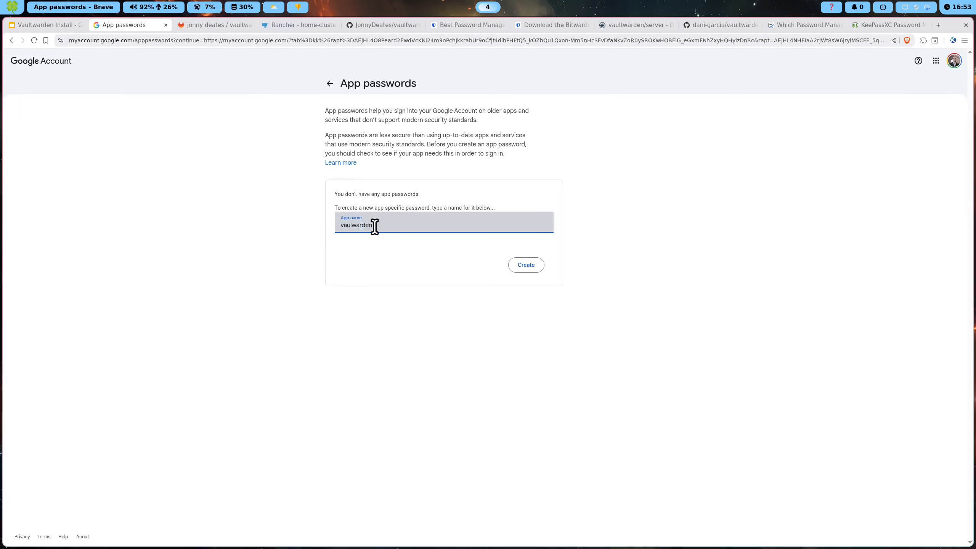
{"action": "type", "text": "t"}
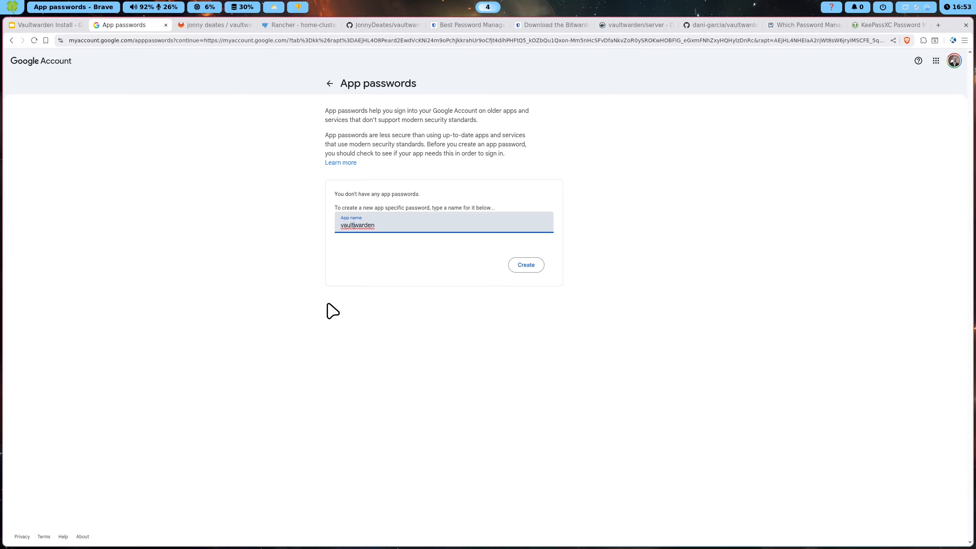
{"action": "left_click", "coordinate": [519, 269]}
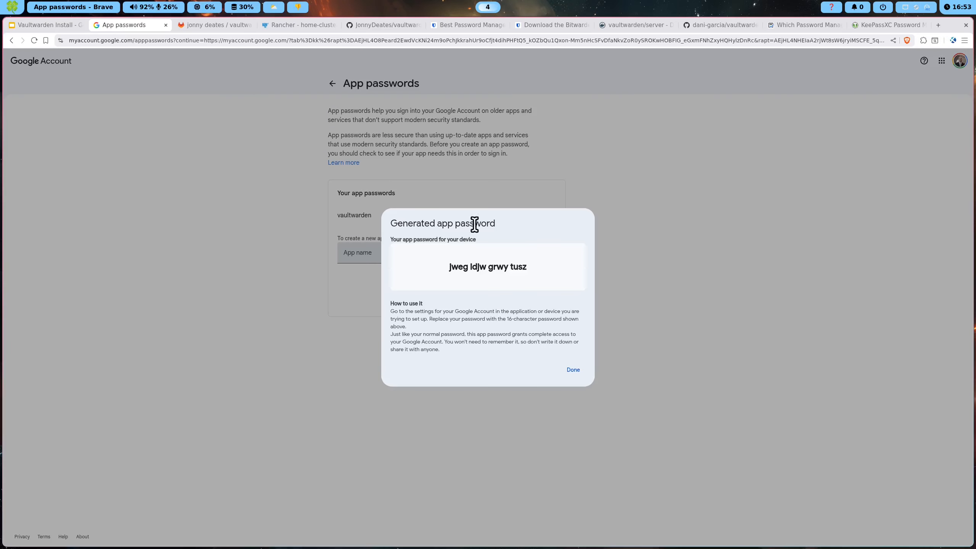
{"action": "left_click_drag", "start_coordinate": [525, 274], "coordinate": [469, 278]}
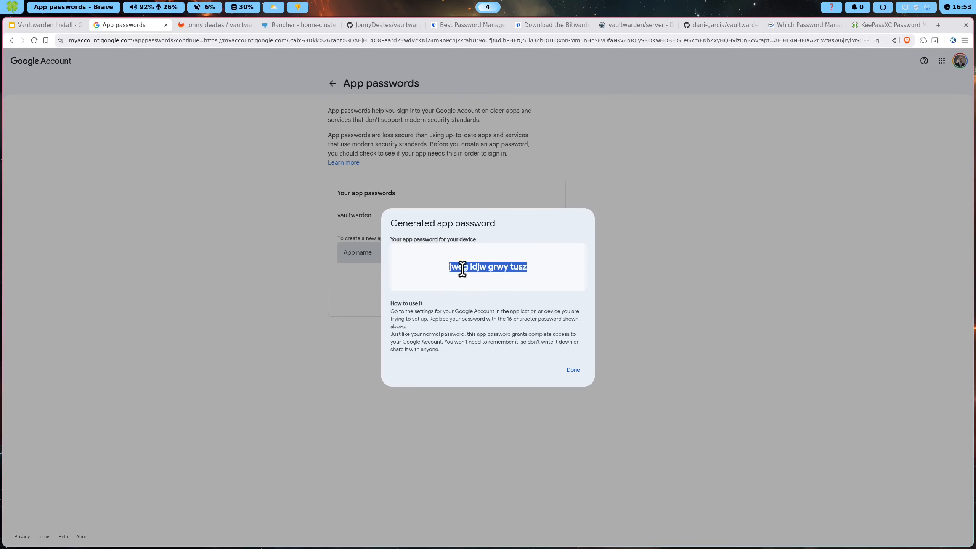
{"action": "left_click", "coordinate": [521, 291]}
{"action": "left_click", "coordinate": [569, 370]}
{"action": "left_click", "coordinate": [299, 26]}
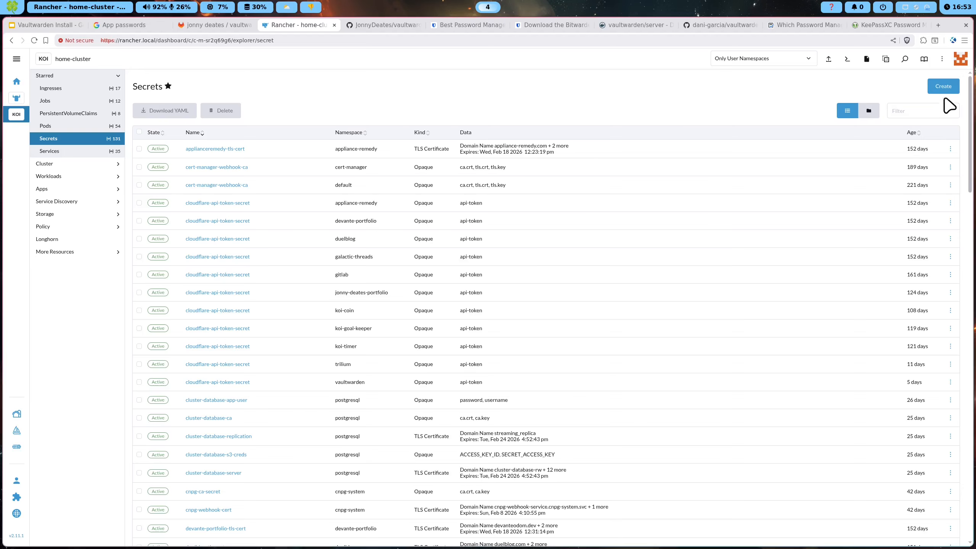
Start a new Opaque secret with a username key set to vaultwarden_admin
{"action": "left_click", "coordinate": [943, 87]}
{"action": "left_click", "coordinate": [229, 143]}
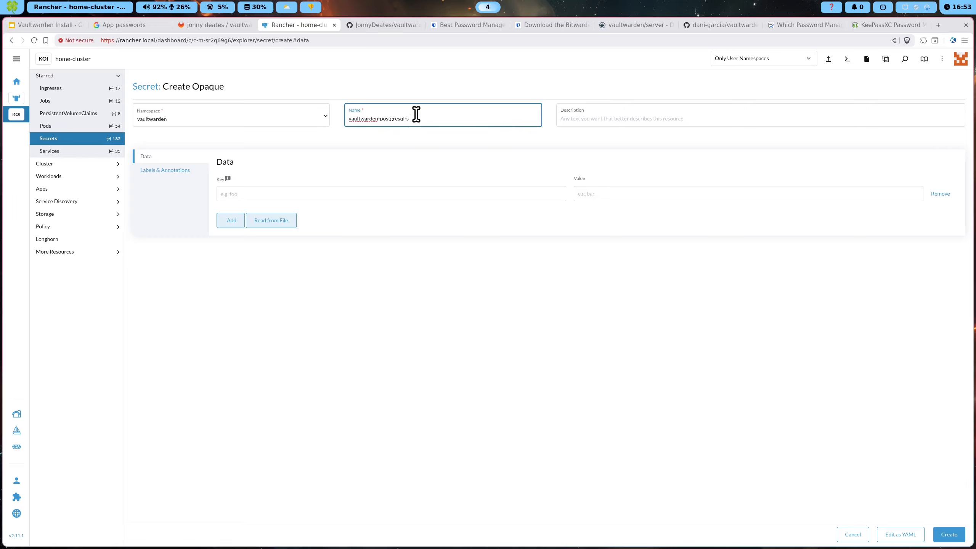
{"action": "left_click", "coordinate": [304, 192]}
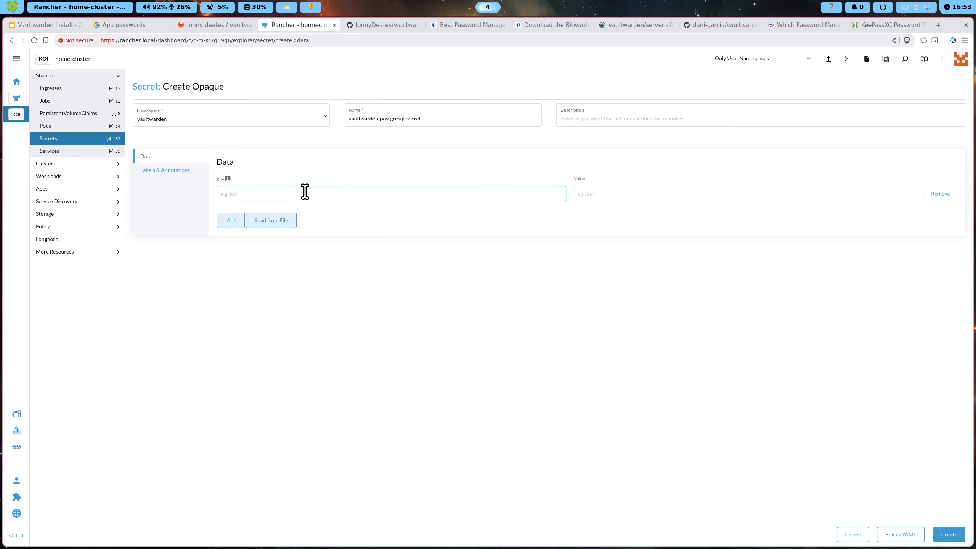
{"action": "key", "text": "Tab"}
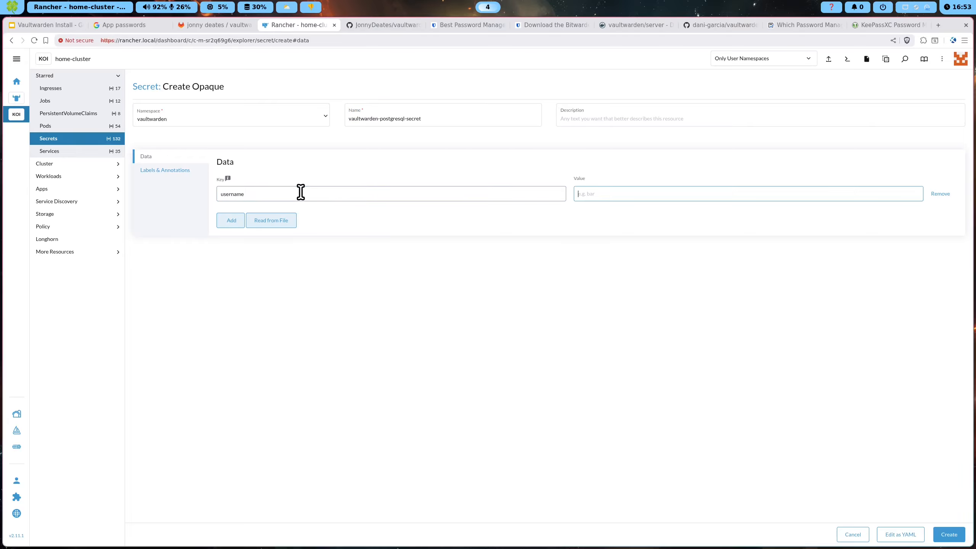
{"action": "type", "text": "va"}
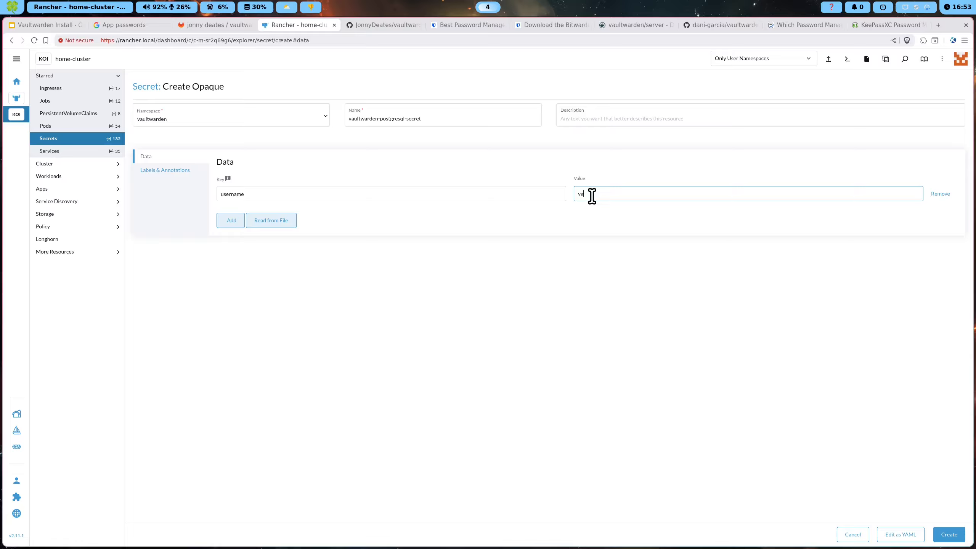
{"action": "type", "text": "ultwarden_admin"}
Add a password key to the secret and enter its value
{"action": "left_click", "coordinate": [230, 221]}
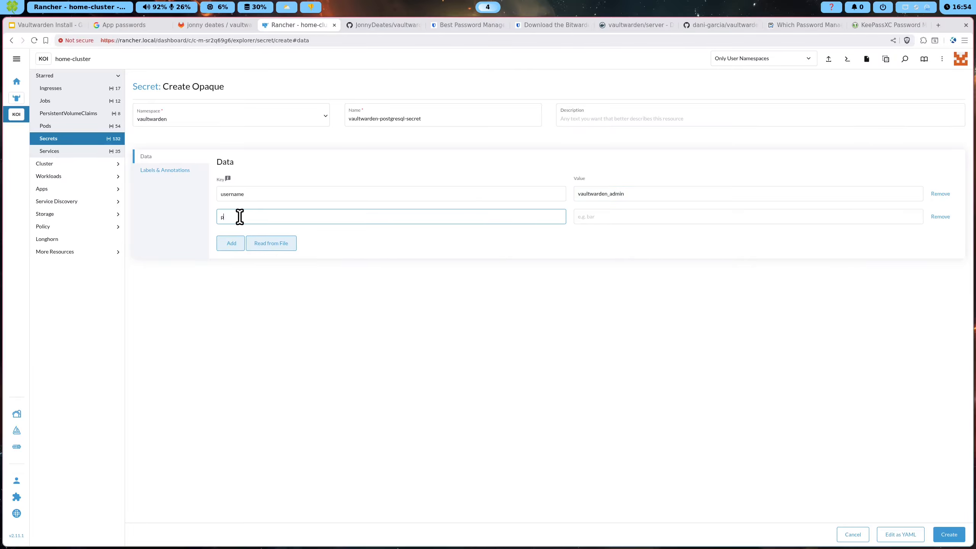
{"action": "type", "text": "password"}
{"action": "left_click", "coordinate": [603, 217]}
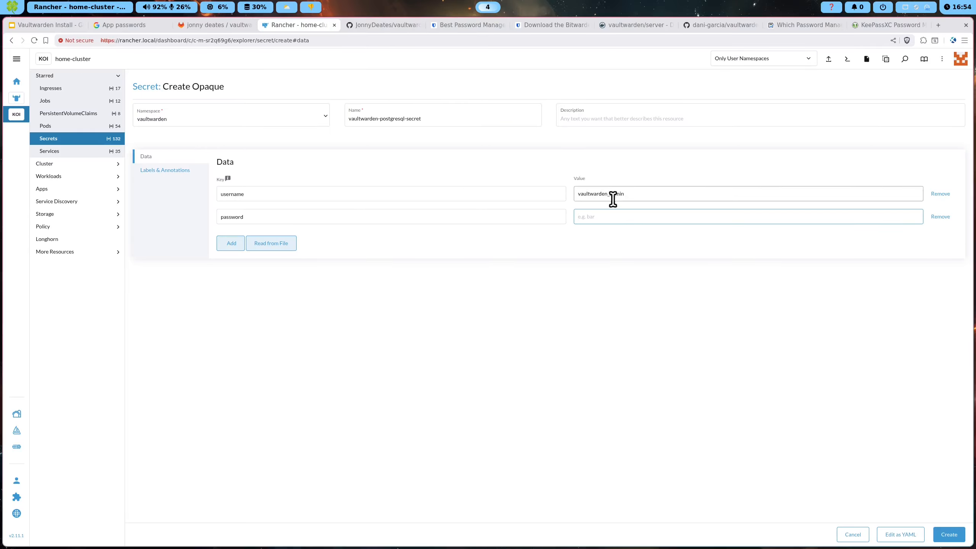
{"action": "key", "text": "BackSpace"}
{"action": "key", "text": "BackSpace"}
{"action": "key", "text": "BackSpace"}
{"action": "key", "text": "BackSpace"}
{"action": "key", "text": "BackSpace"}
{"action": "key", "text": "BackSpace"}
{"action": "key", "text": "BackSpace"}
{"action": "key", "text": "BackSpace"}
{"action": "key", "text": "BackSpace"}
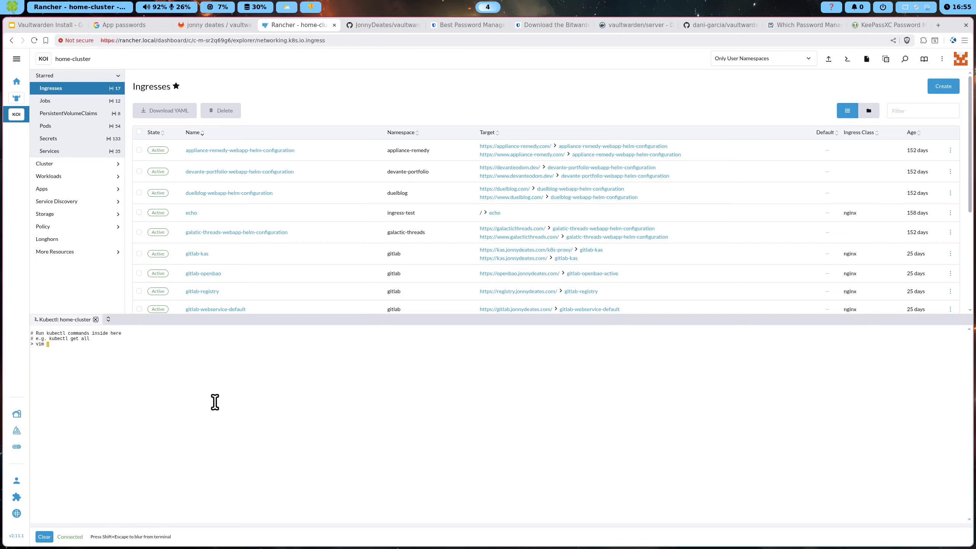
Save issuer.yaml with :wq, create the letsencrypt Issuer, and close the kubectl shell
{"action": "type", "text": "uction"}
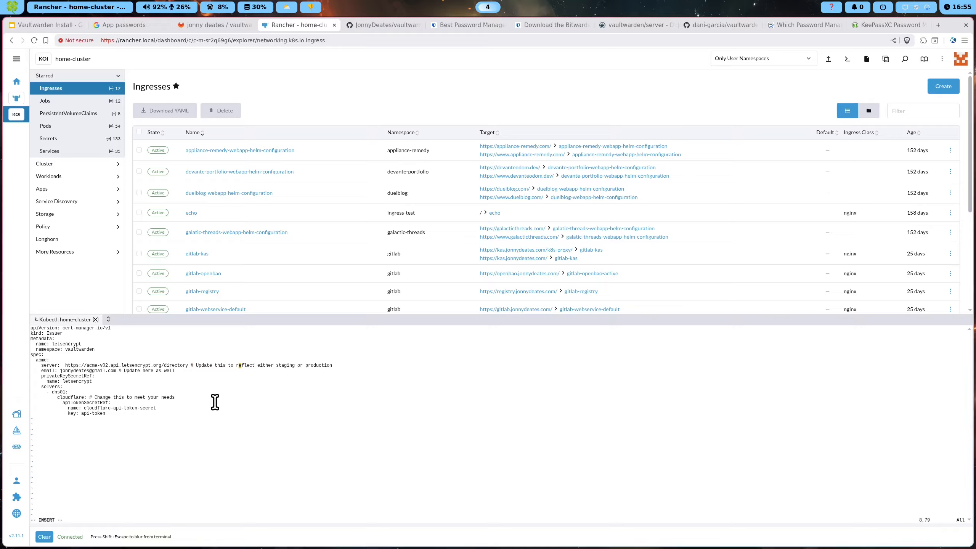
{"action": "type", "text": "q"}
{"action": "key", "text": "Return"}
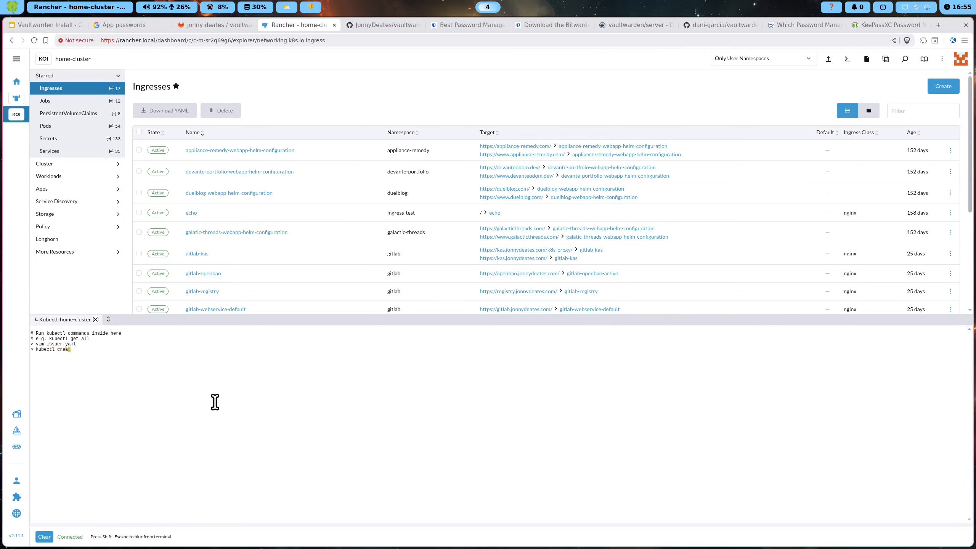
{"action": "left_click", "coordinate": [95, 320]}
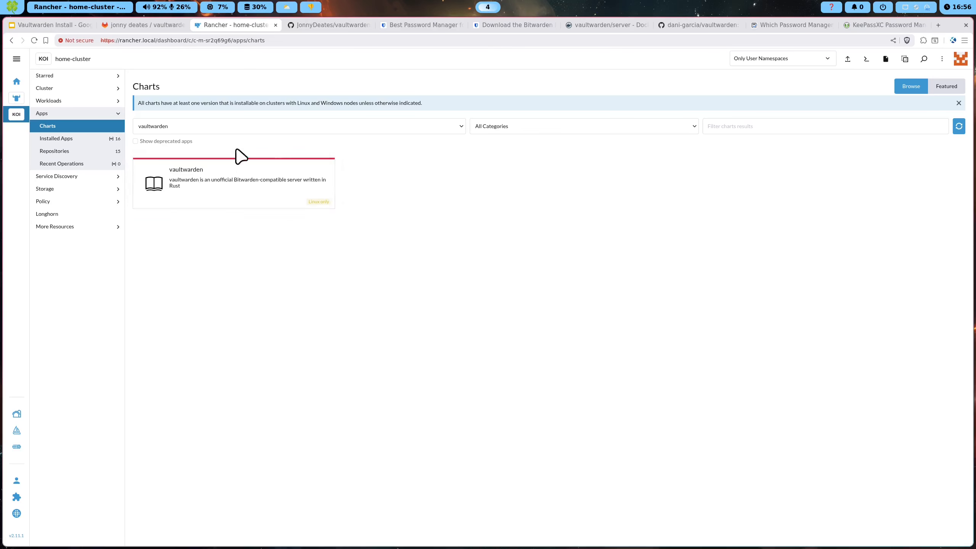
Delete the old vaultwarden chart repository from Apps > Repositories
{"action": "left_click", "coordinate": [88, 152]}
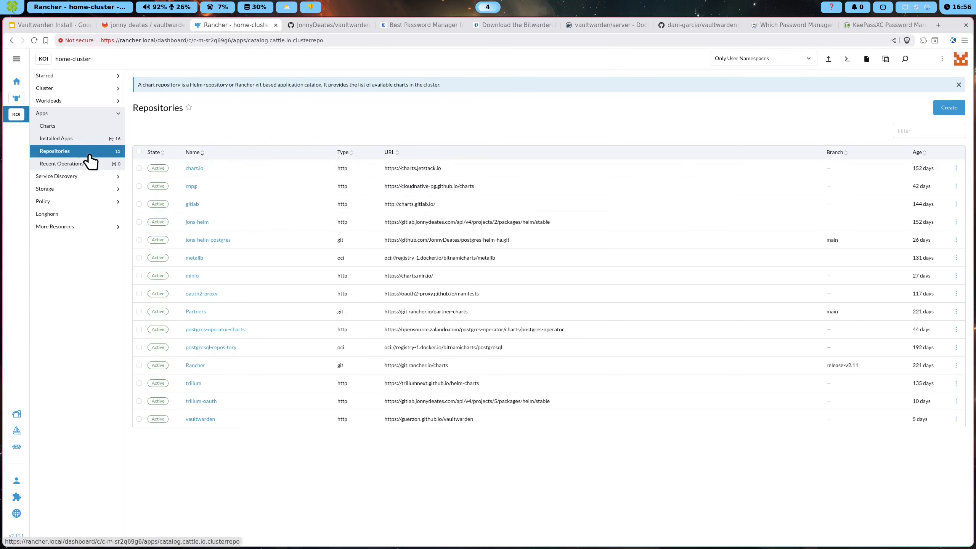
{"action": "left_click_drag", "start_coordinate": [436, 436], "coordinate": [382, 422]}
{"action": "key", "text": "ctrl+c"}
{"action": "left_click", "coordinate": [382, 422]}
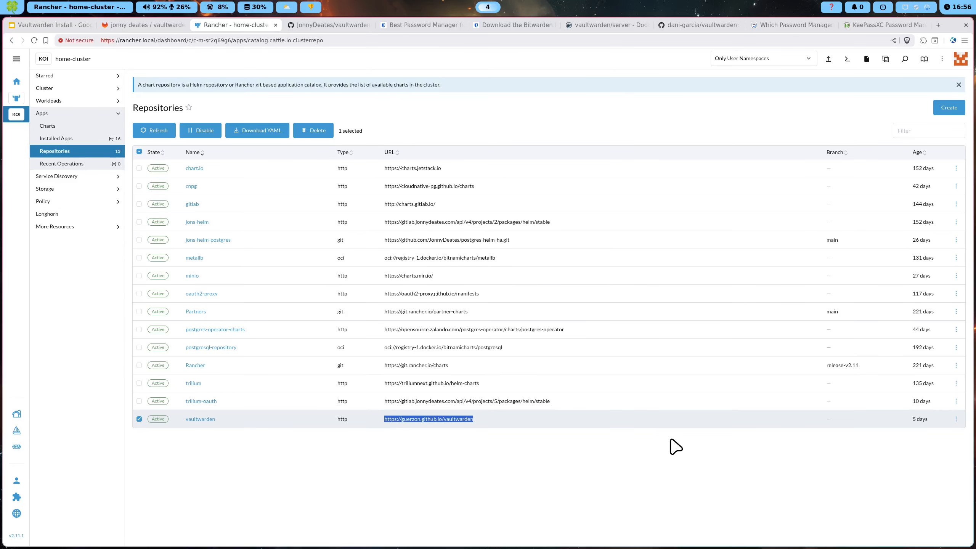
{"action": "left_click", "coordinate": [323, 133]}
{"action": "left_click", "coordinate": [540, 314]}
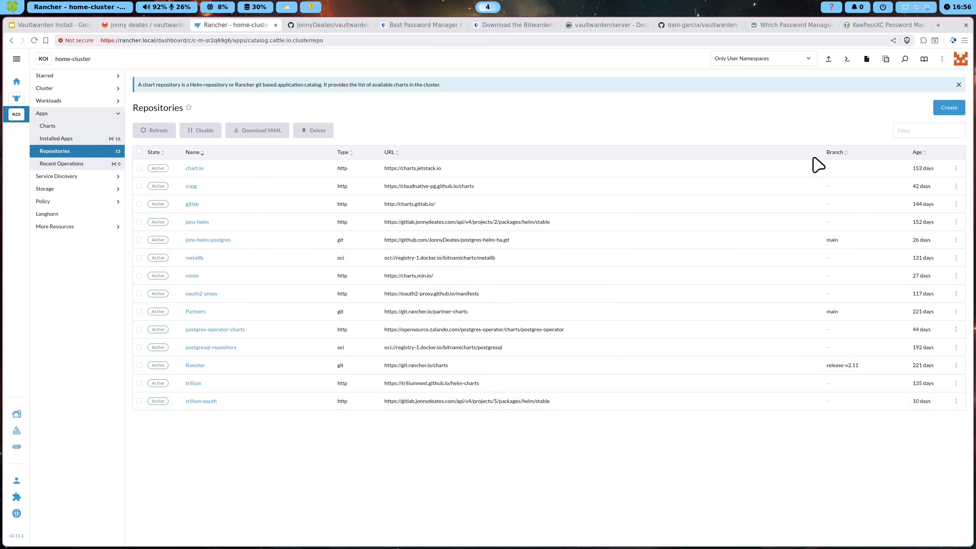
{"action": "left_click", "coordinate": [949, 107]}
{"action": "type", "text": "vaultwarden"}
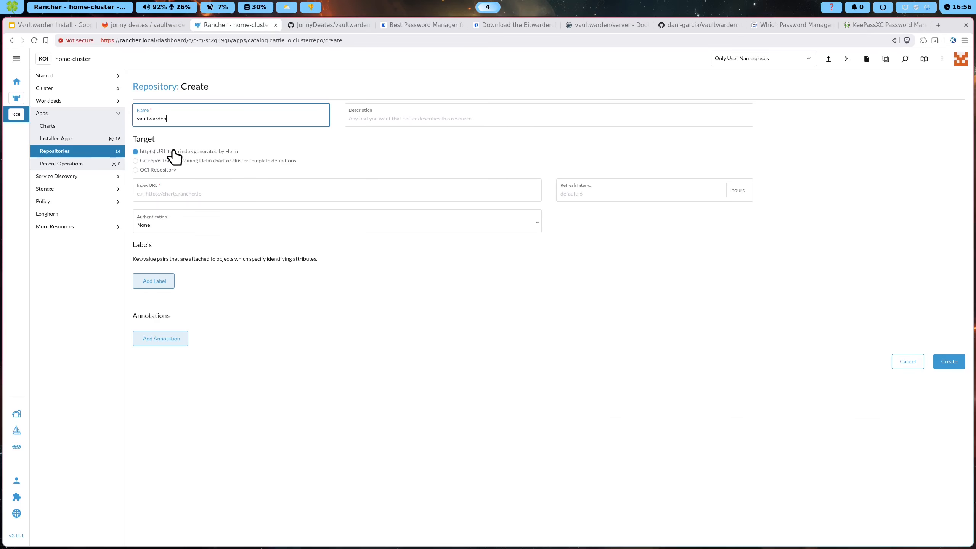
{"action": "left_click", "coordinate": [386, 100]}
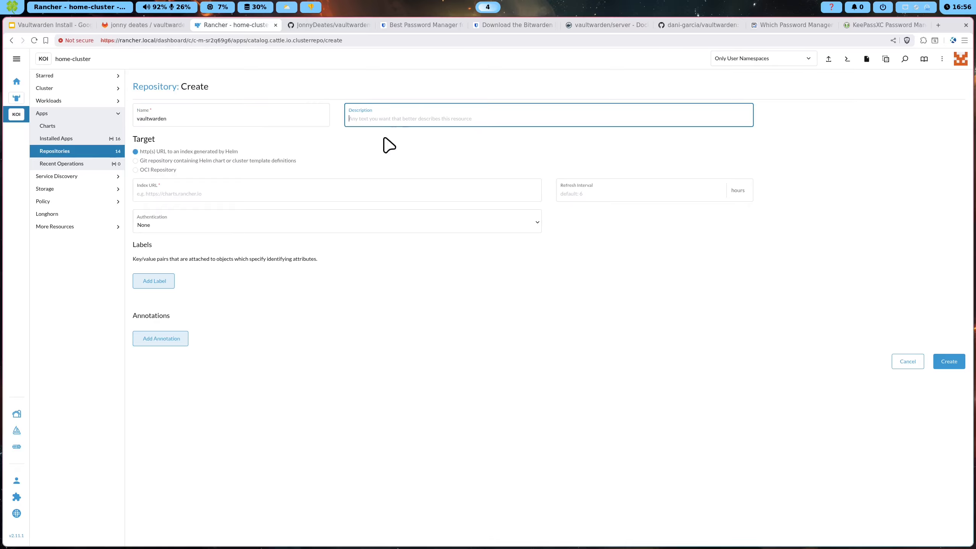
{"action": "left_click", "coordinate": [235, 192]}
{"action": "key", "text": "ctrl+v"}
{"action": "left_click_drag", "start_coordinate": [137, 193], "coordinate": [227, 192]}
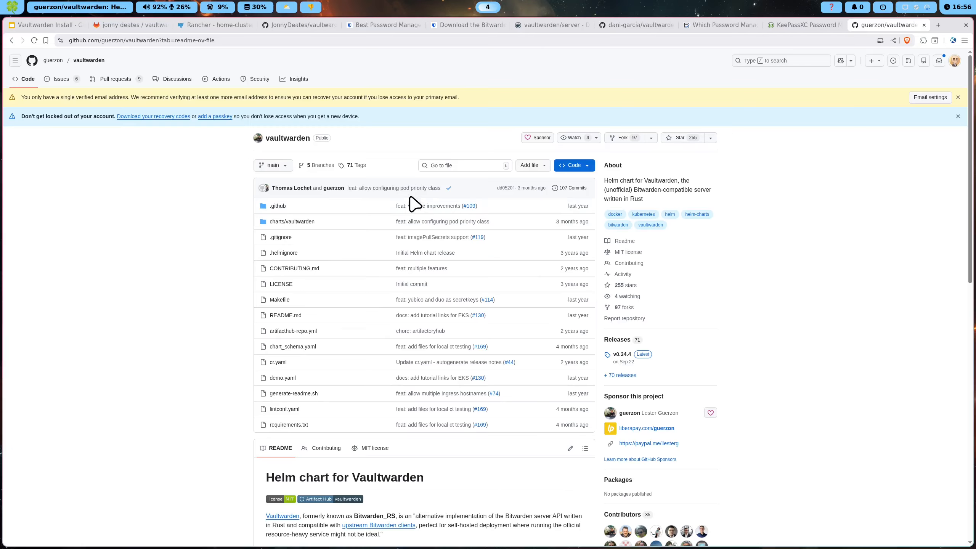
Read the 'Helm chart for Vaultwarden' README in the guerzon/vaultwarden GitHub repo
{"action": "scroll", "coordinate": [384, 208], "scroll_direction": "down", "scroll_amount": 4}
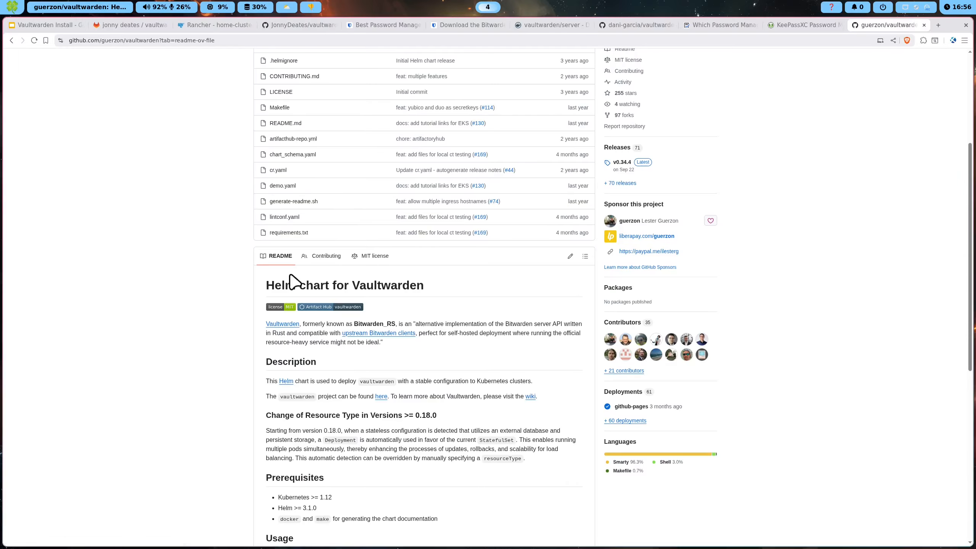
{"action": "left_click_drag", "start_coordinate": [269, 287], "coordinate": [433, 287]}
{"action": "left_click", "coordinate": [379, 283]}
{"action": "scroll", "coordinate": [399, 281], "scroll_direction": "down", "scroll_amount": 5}
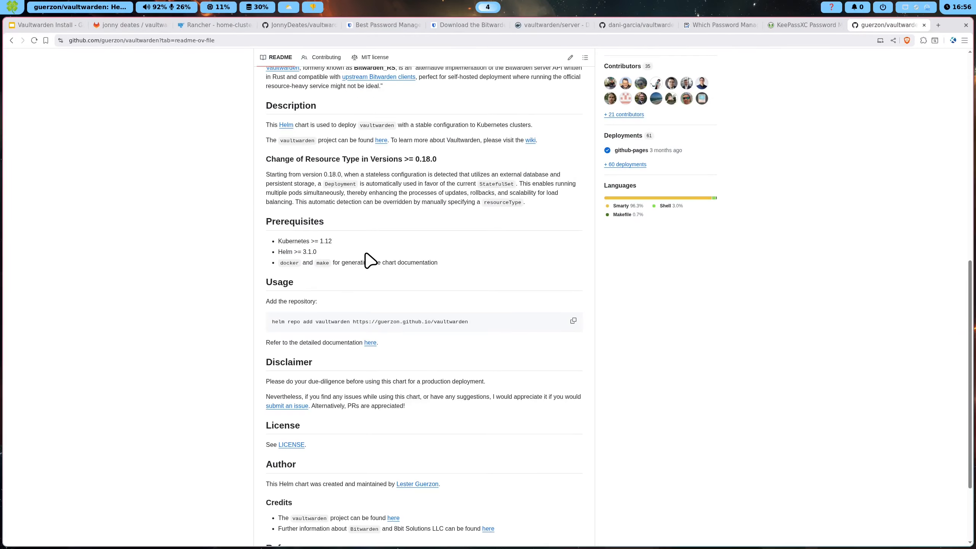
{"action": "scroll", "coordinate": [368, 260], "scroll_direction": "up", "scroll_amount": 8}
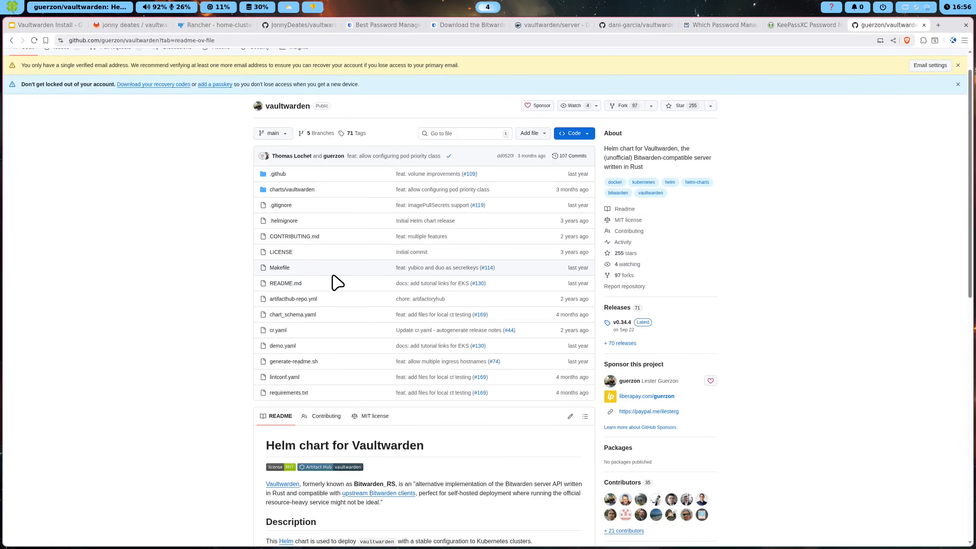
{"action": "scroll", "coordinate": [334, 269], "scroll_direction": "up", "scroll_amount": 1}
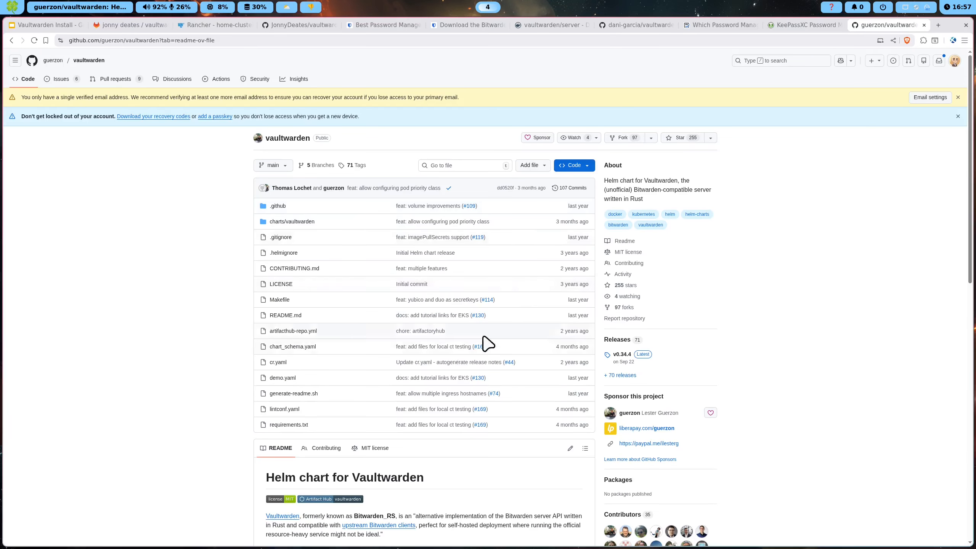
{"action": "scroll", "coordinate": [217, 207], "scroll_direction": "down", "scroll_amount": 2}
{"action": "scroll", "coordinate": [323, 283], "scroll_direction": "down", "scroll_amount": 4}
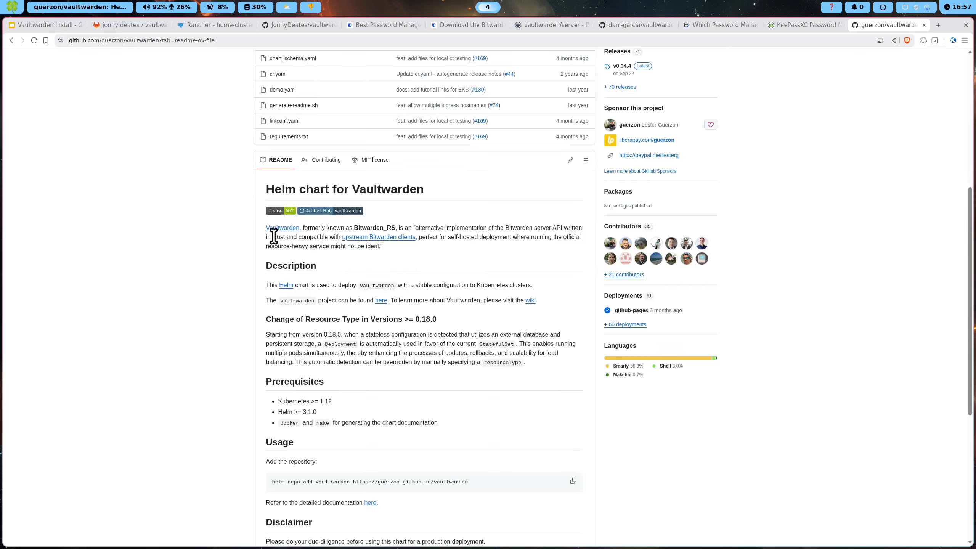
{"action": "scroll", "coordinate": [302, 247], "scroll_direction": "up", "scroll_amount": 6}
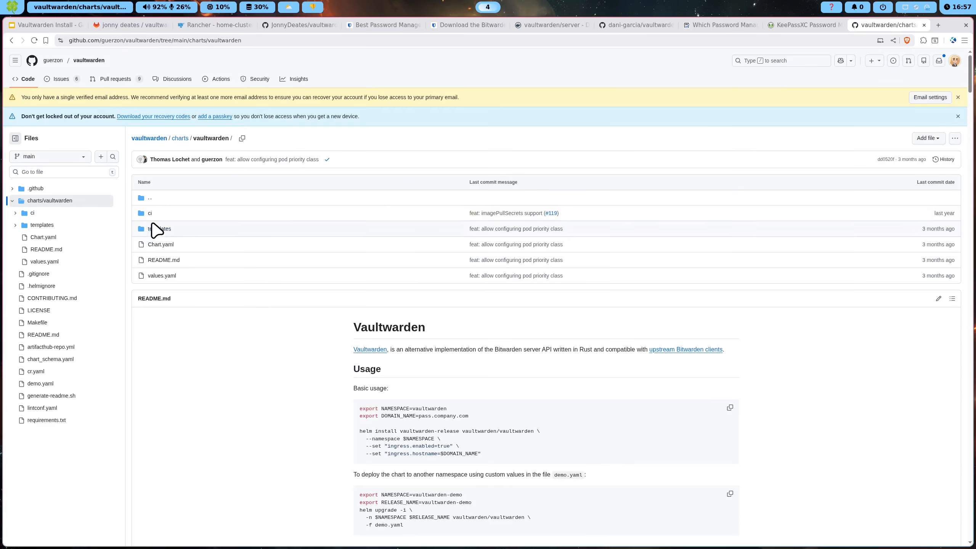
Check the chart's ci folder, then save the vaultwarden repository in Rancher
{"action": "left_click", "coordinate": [149, 213]}
{"action": "key", "text": "alt+Left"}
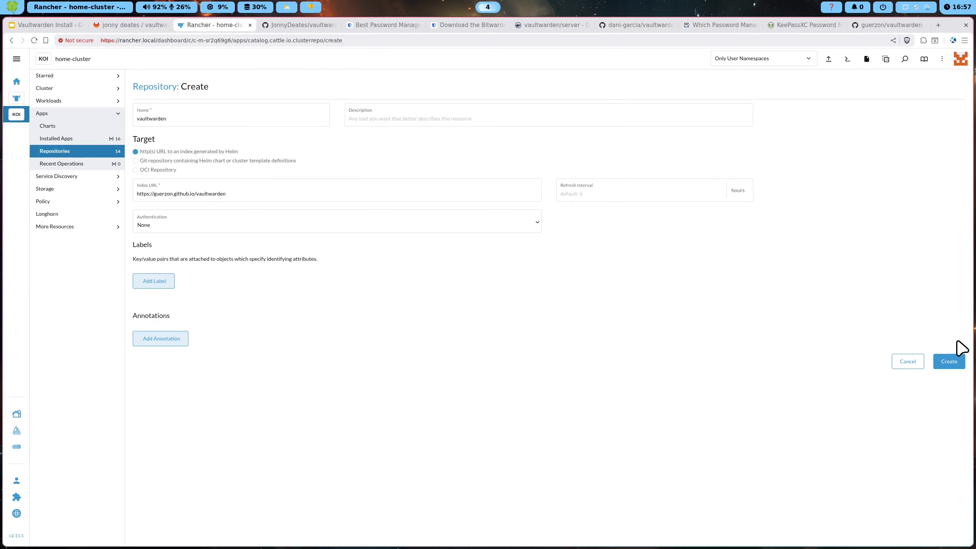
{"action": "left_click", "coordinate": [948, 362]}
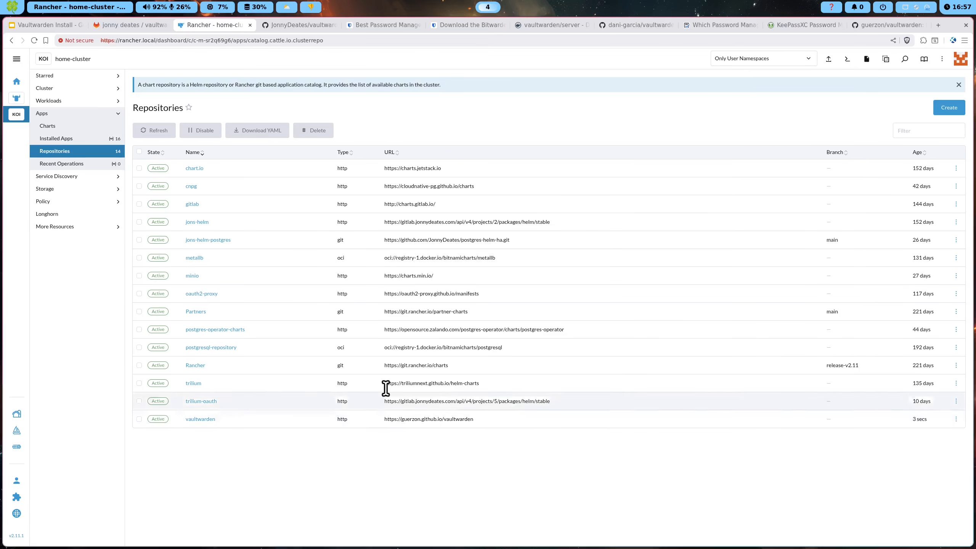
Refresh the Apps > Charts catalogue and open the vaultwarden 0.34.4 chart details
{"action": "left_click", "coordinate": [56, 127]}
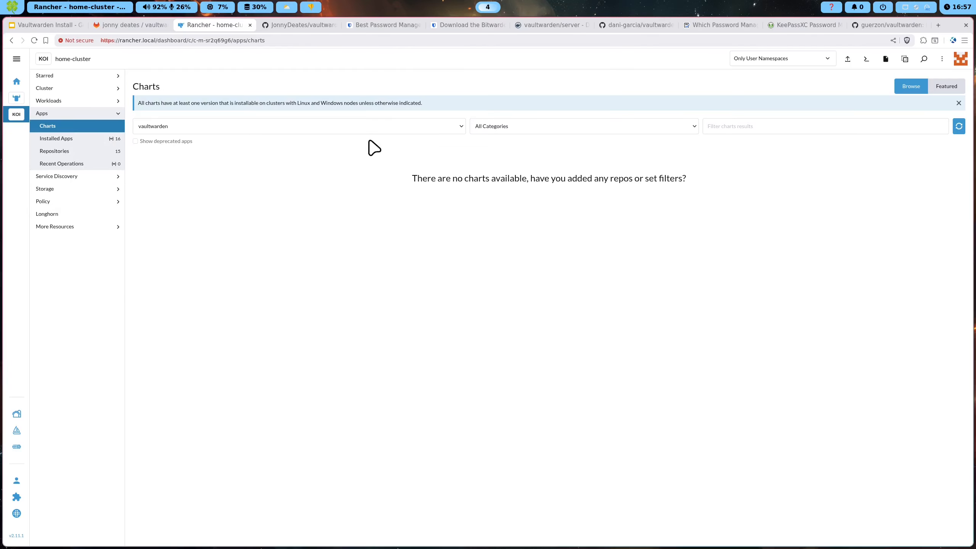
{"action": "left_click", "coordinate": [958, 128]}
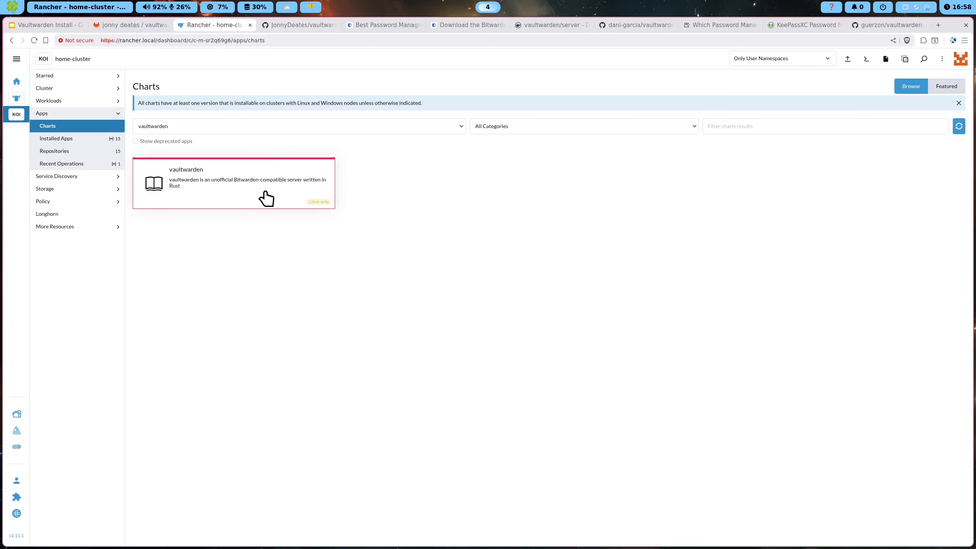
{"action": "left_click", "coordinate": [265, 199]}
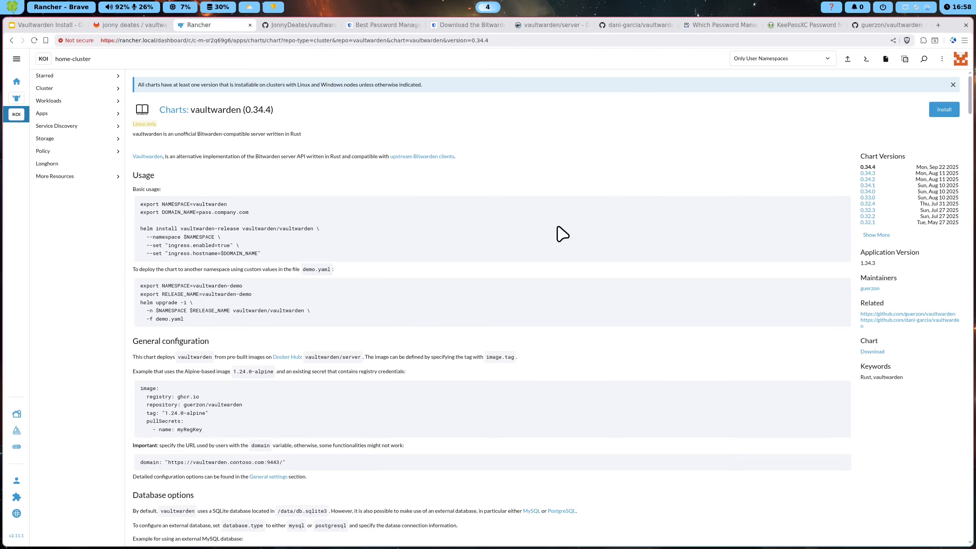
Begin installing vaultwarden 0.34.4 as app vaultwarden, choosing the vaultwarden namespace
{"action": "left_click", "coordinate": [944, 109]}
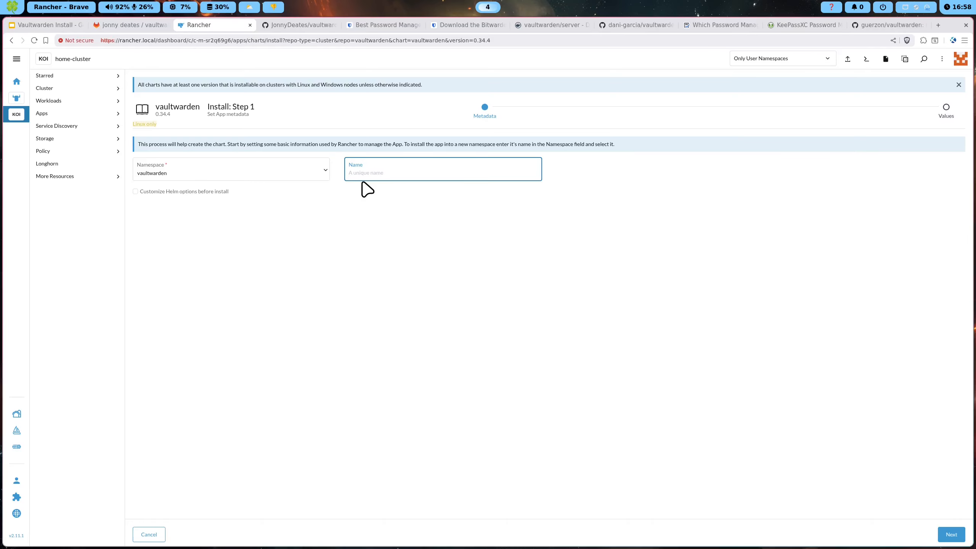
{"action": "type", "text": "vaultwarden"}
{"action": "left_click", "coordinate": [291, 195]}
{"action": "left_click", "coordinate": [146, 178]}
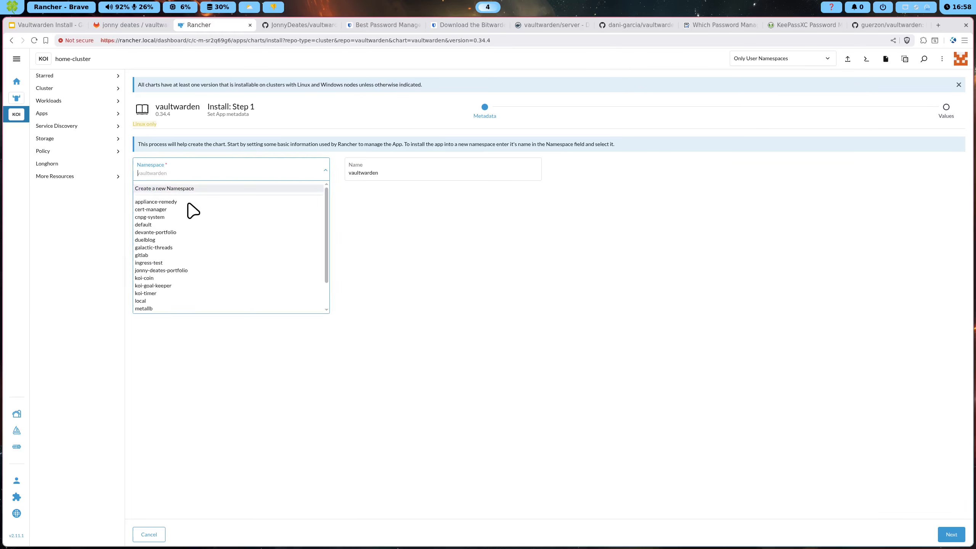
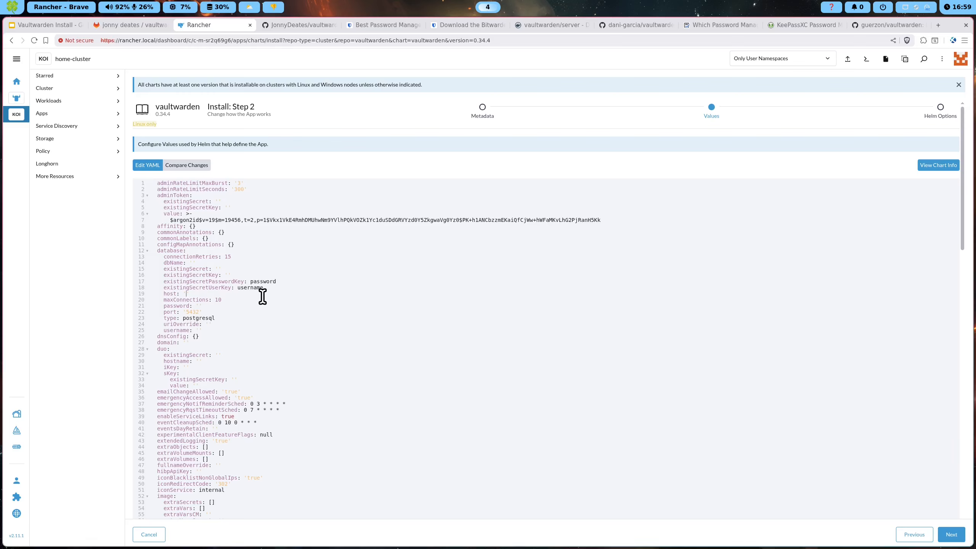
Paste cluster-database-rw.postgresql.svc.cluster.local as the database host in the values YAML
{"action": "type", "text": "cluster-database-rw.postgresql.svc.cluster.local"}
{"action": "mouse_move", "coordinate": [359, 293]}
{"action": "left_mouse_down"}
{"action": "mouse_move", "coordinate": [183, 292]}
{"action": "mouse_move", "coordinate": [348, 294]}
{"action": "left_mouse_up"}
{"action": "left_click", "coordinate": [207, 294]}
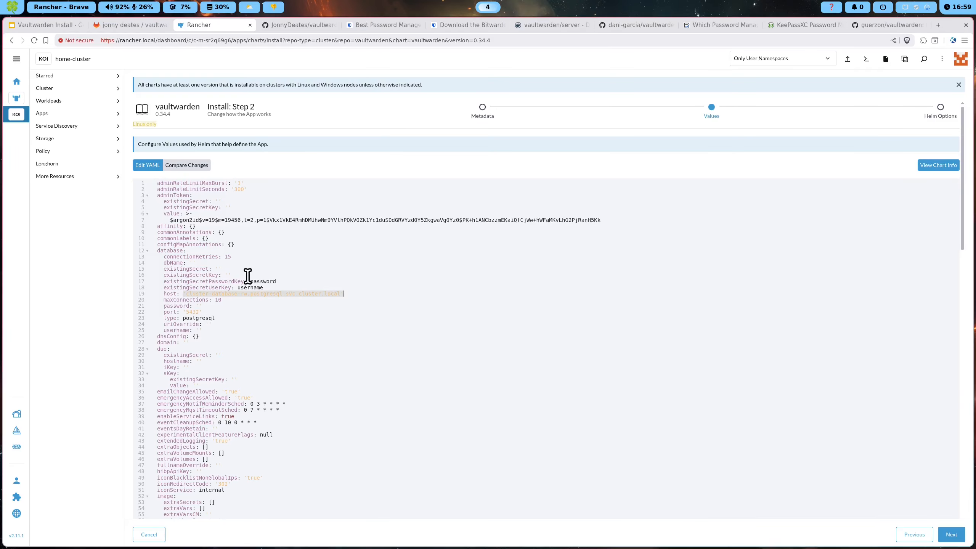
{"action": "left_click", "coordinate": [206, 294]}
{"action": "left_click_drag", "start_coordinate": [186, 293], "coordinate": [343, 295]}
{"action": "left_click_drag", "start_coordinate": [185, 295], "coordinate": [308, 295]}
{"action": "left_click", "coordinate": [309, 299]}
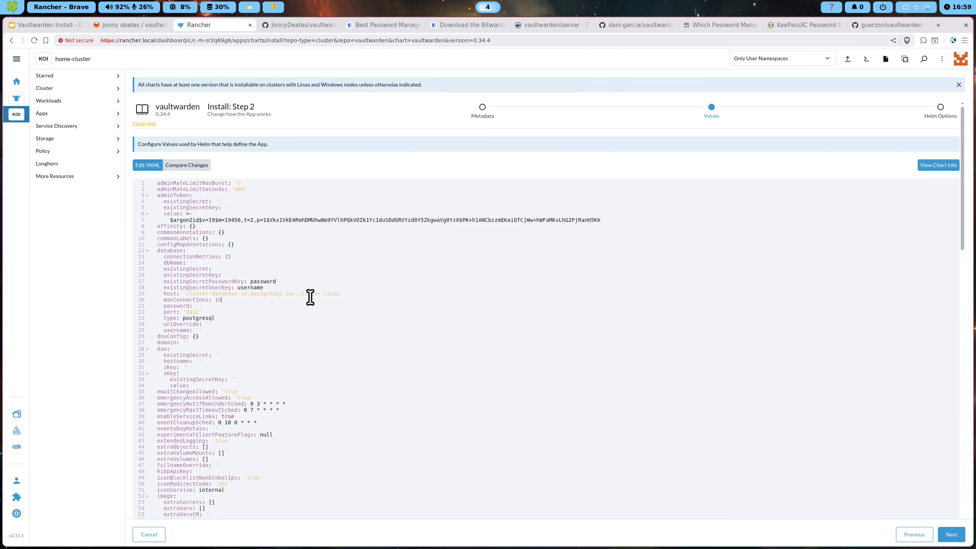
{"action": "double_click", "coordinate": [253, 288]}
{"action": "left_click", "coordinate": [259, 280]}
Append -secret to the database existingSecret, making it vaultwarden-postgresql-secret
{"action": "left_click", "coordinate": [217, 269]}
{"action": "type", "text": "-secret"}
{"action": "left_click_drag", "start_coordinate": [192, 312], "coordinate": [140, 266]}
{"action": "left_click", "coordinate": [245, 282]}
{"action": "left_click_drag", "start_coordinate": [207, 331], "coordinate": [138, 268]}
{"action": "left_click", "coordinate": [218, 274]}
Move to the end of the domain key to start entering the URL
{"action": "scroll", "coordinate": [264, 208], "scroll_direction": "down", "scroll_amount": 2}
{"action": "scroll", "coordinate": [264, 207], "scroll_direction": "down", "scroll_amount": 3}
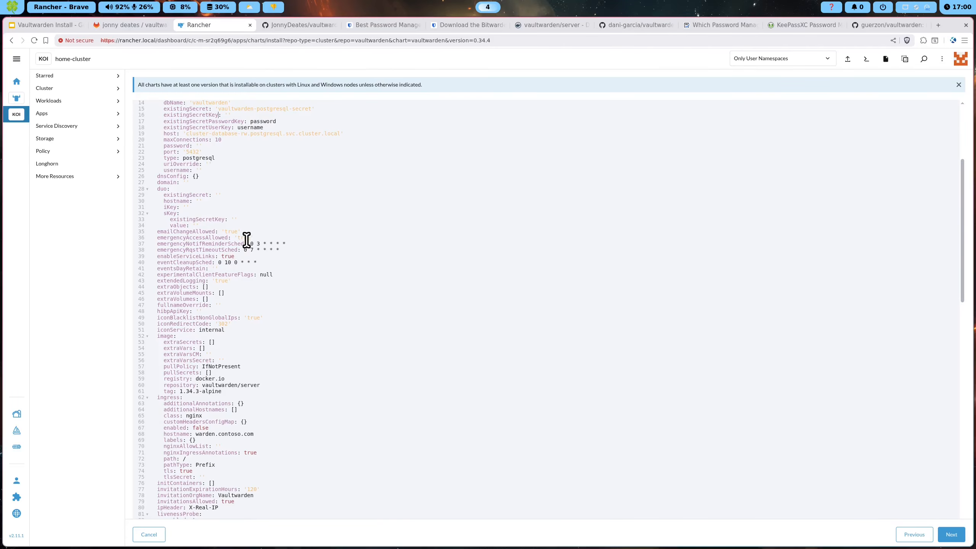
{"action": "left_click_drag", "start_coordinate": [179, 182], "coordinate": [157, 183]}
{"action": "scroll", "coordinate": [178, 183], "scroll_direction": "up", "scroll_amount": 1}
{"action": "key", "text": "Right"}
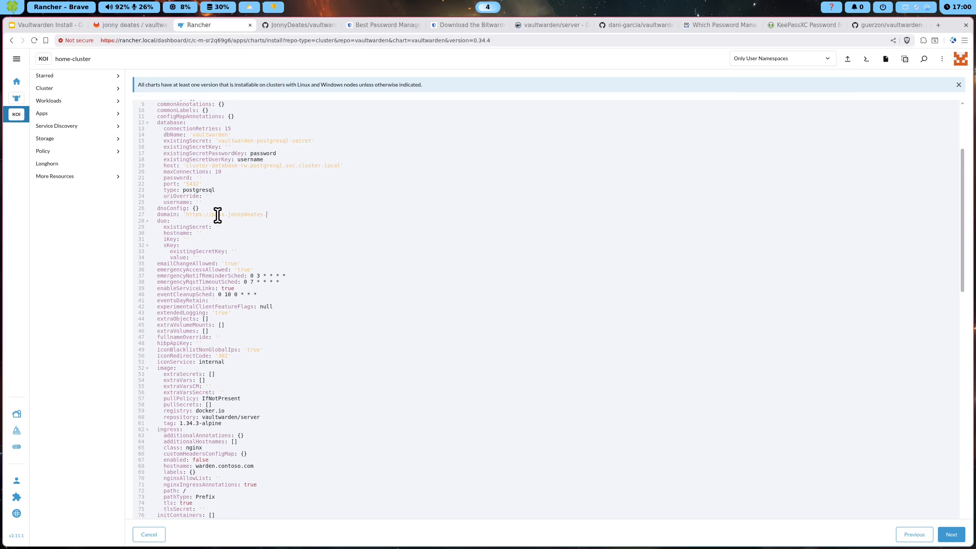
Complete the https pass-subdomain domain URL, then scroll down to the ingress section
{"action": "left_click_drag", "start_coordinate": [181, 214], "coordinate": [323, 212]}
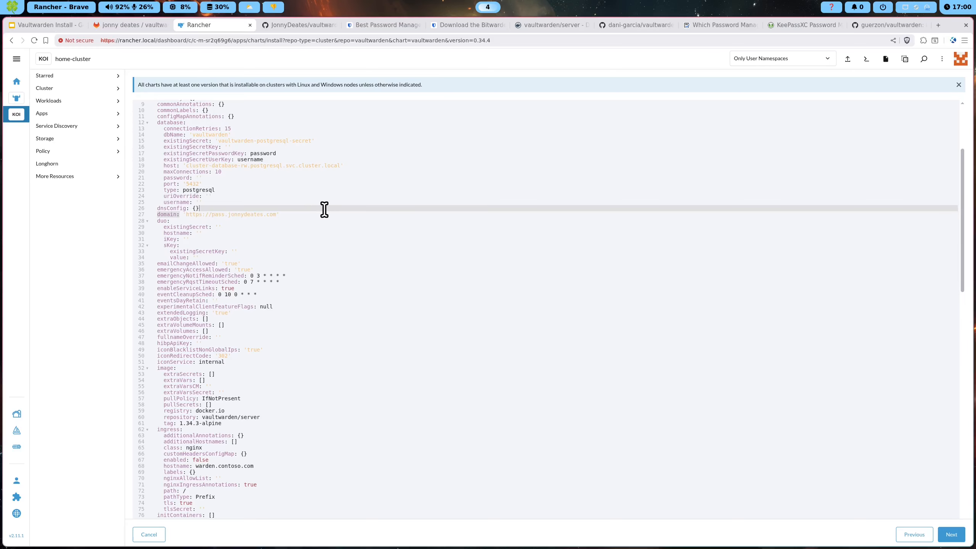
{"action": "double_click", "coordinate": [221, 214]}
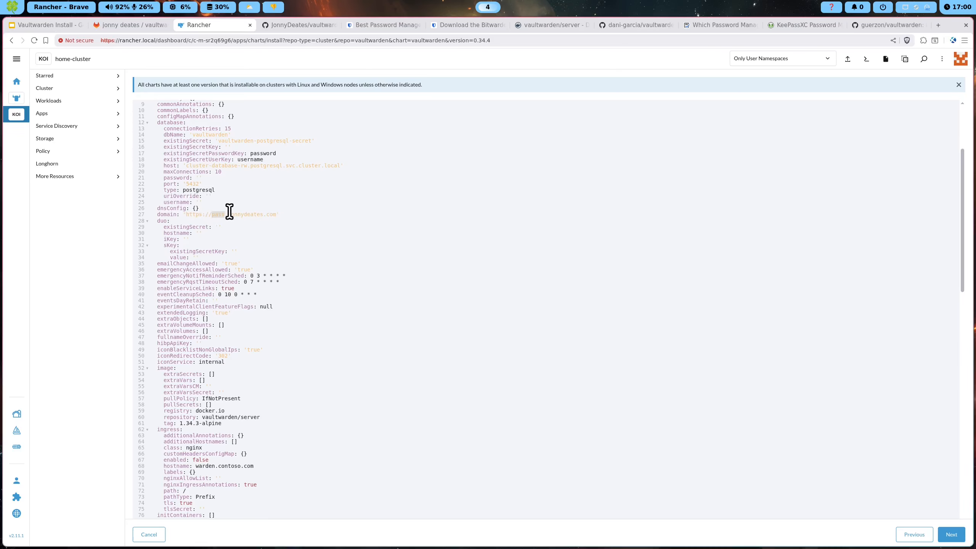
{"action": "scroll", "coordinate": [210, 206], "scroll_direction": "down", "scroll_amount": 1}
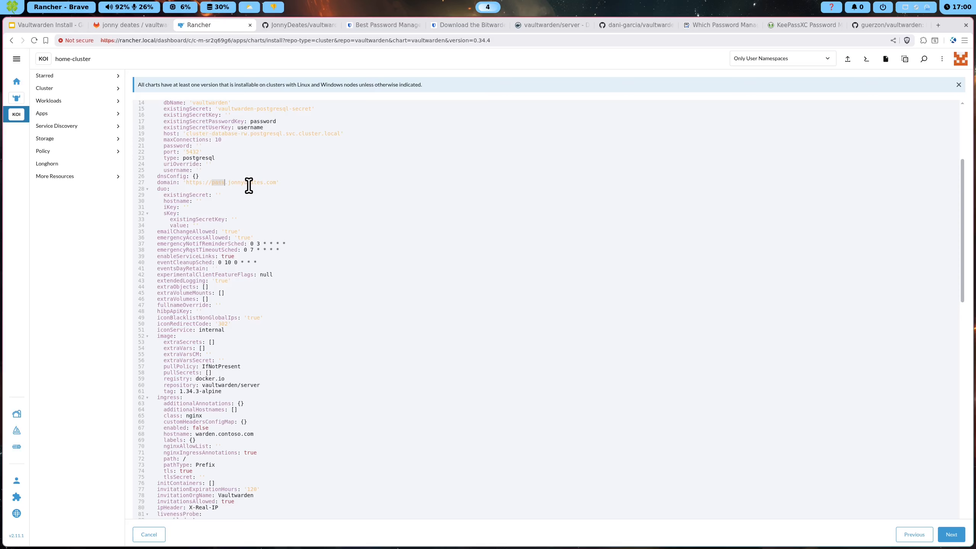
{"action": "scroll", "coordinate": [249, 186], "scroll_direction": "down", "scroll_amount": 1}
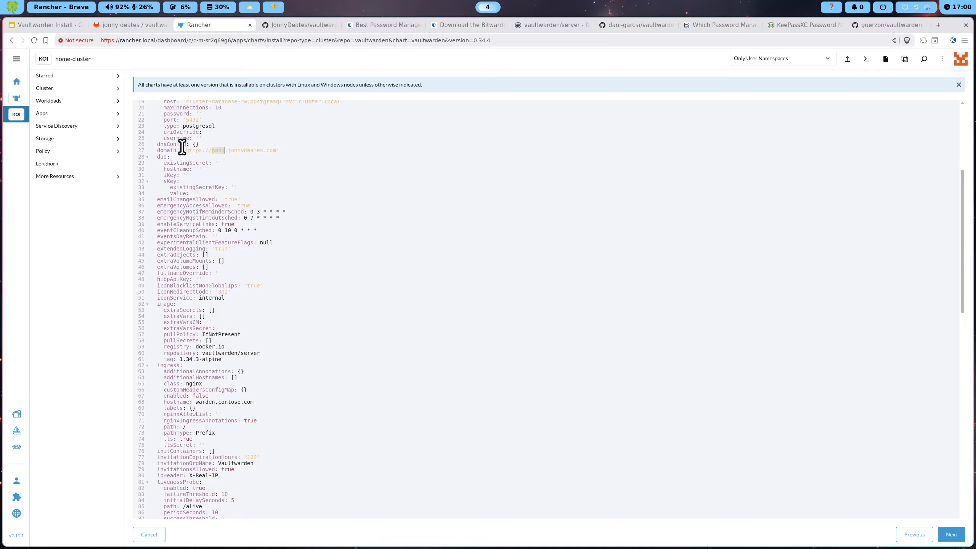
{"action": "scroll", "coordinate": [214, 185], "scroll_direction": "down", "scroll_amount": 1}
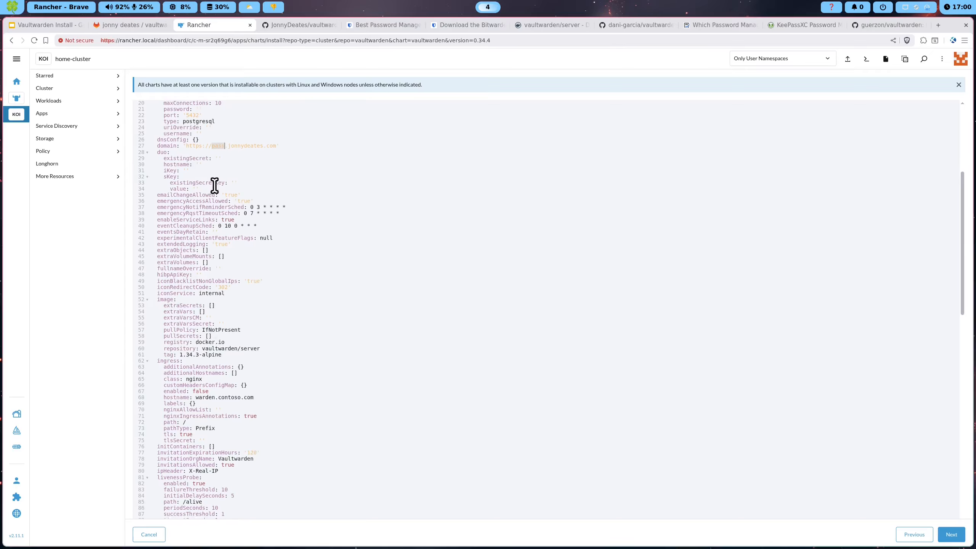
{"action": "scroll", "coordinate": [214, 185], "scroll_direction": "down", "scroll_amount": 3}
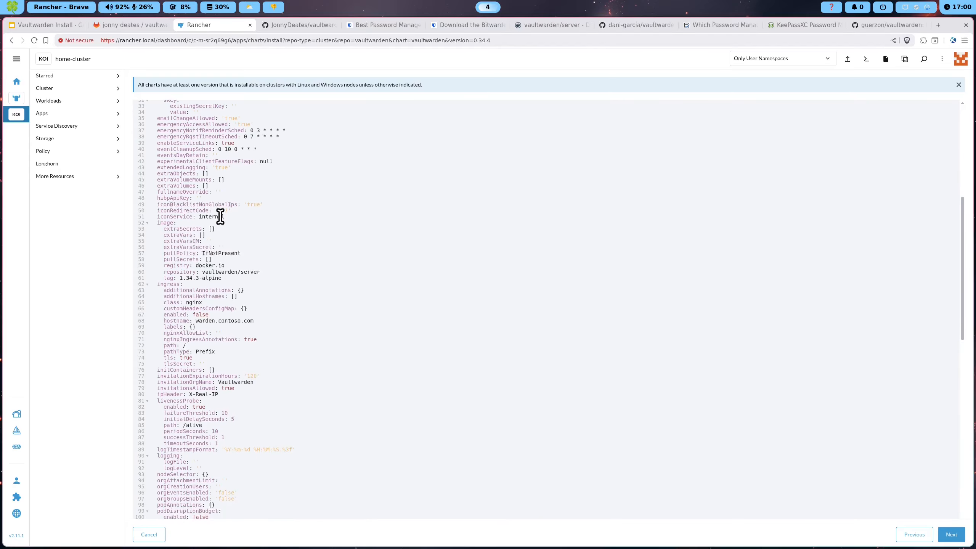
{"action": "scroll", "coordinate": [220, 217], "scroll_direction": "down", "scroll_amount": 2}
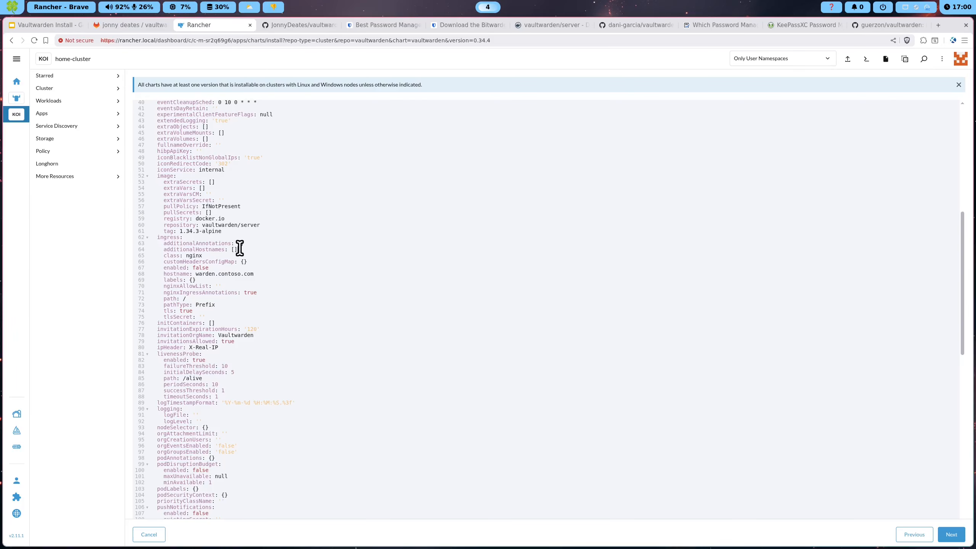
Add the cert-manager.io/issuer: letsencrypt annotation under additionalAnnotations
{"action": "key", "text": "Return"}
{"action": "type", "text": "cert-manager.io/issuer: letsencrypt"}
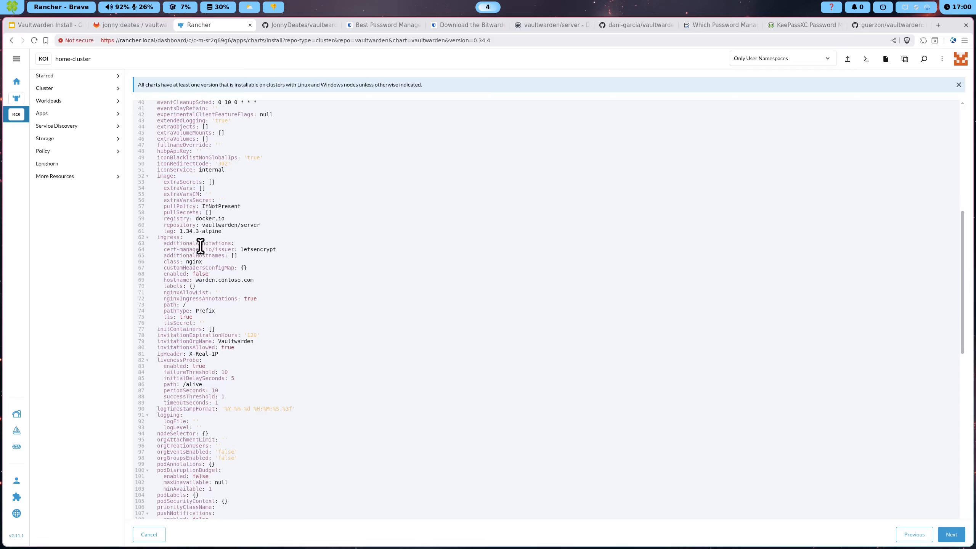
{"action": "left_click", "coordinate": [164, 249]}
{"action": "key", "text": "Tab"}
{"action": "left_click_drag", "start_coordinate": [224, 249], "coordinate": [264, 250]}
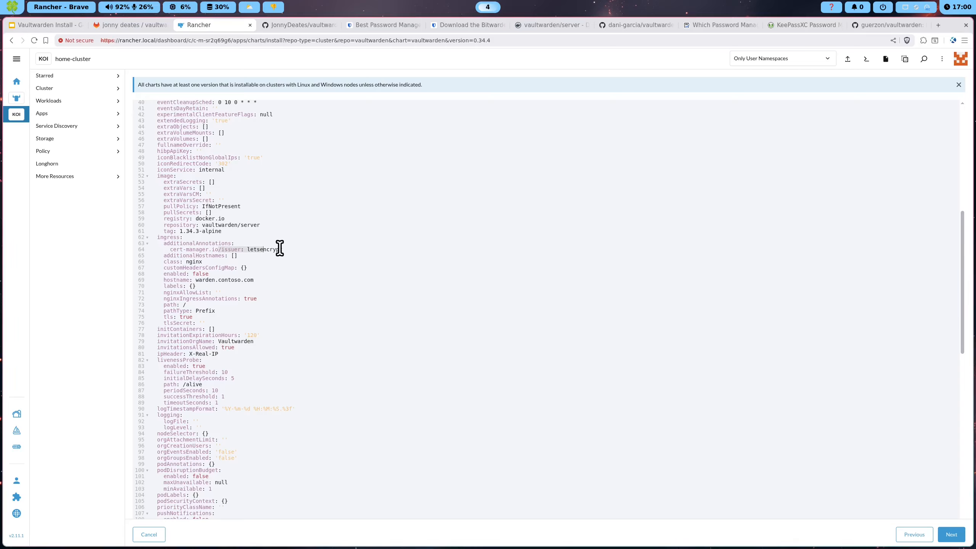
{"action": "left_click", "coordinate": [280, 249]}
{"action": "double_click", "coordinate": [227, 249]}
{"action": "double_click", "coordinate": [265, 249]}
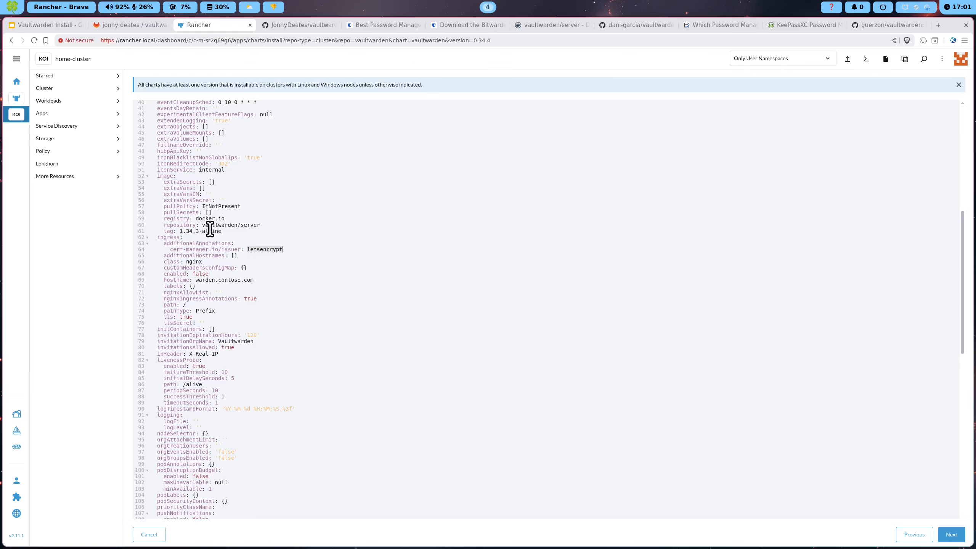
Enable the ingress, set its hostname to the pass subdomain, and fill tlsSecret with letsencrypt
{"action": "double_click", "coordinate": [208, 268]}
{"action": "double_click", "coordinate": [196, 274]}
{"action": "type", "text": "true"}
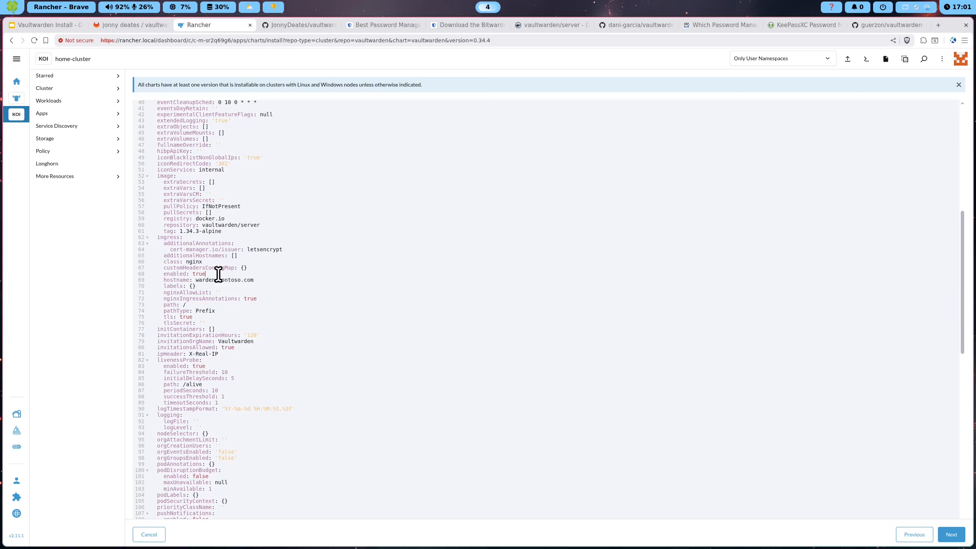
{"action": "double_click", "coordinate": [210, 280]}
{"action": "type", "text": "pass.jonnydeates.com"}
{"action": "left_click_drag", "start_coordinate": [261, 279], "coordinate": [327, 278]}
{"action": "key", "text": "BackSpace"}
{"action": "left_click", "coordinate": [202, 323]}
{"action": "scroll", "coordinate": [253, 300], "scroll_direction": "down", "scroll_amount": 1}
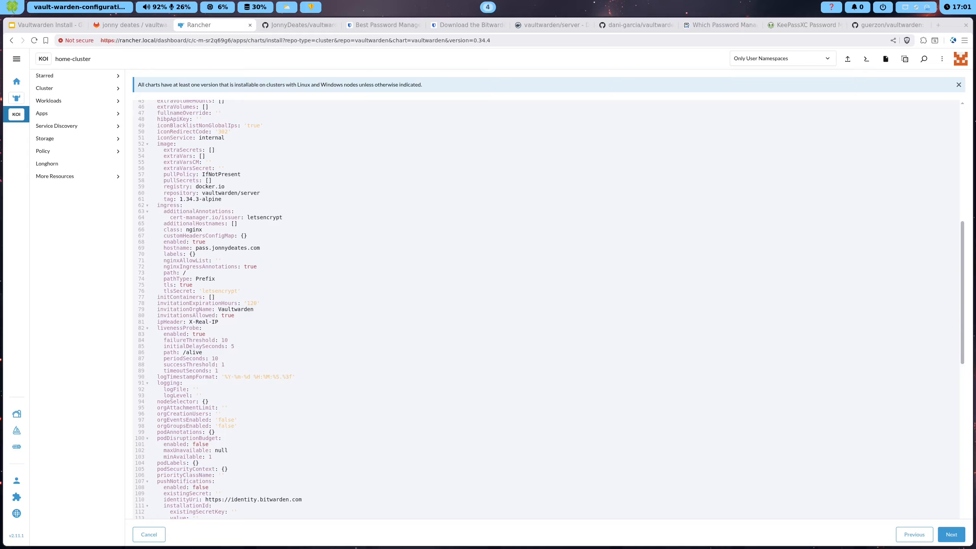
{"action": "scroll", "coordinate": [411, 311], "scroll_direction": "down", "scroll_amount": 15}
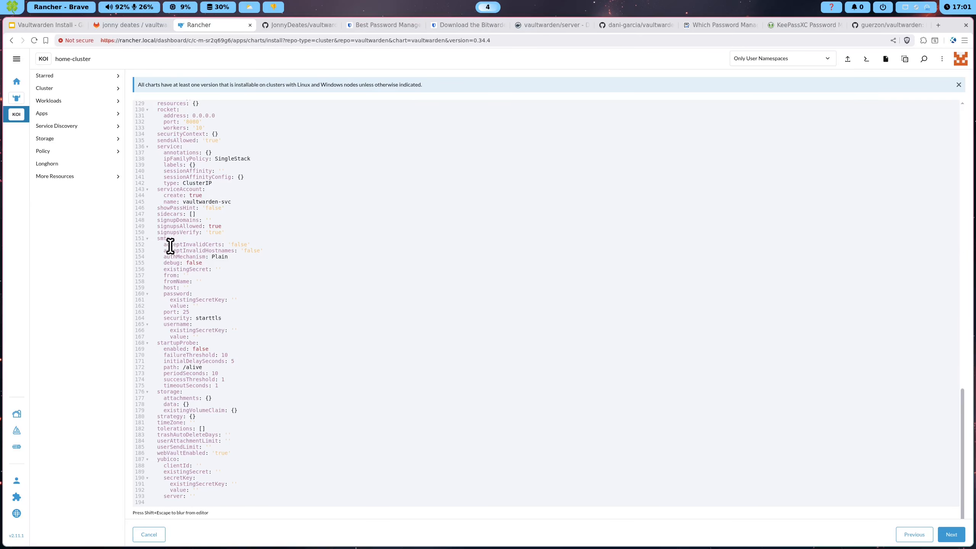
Check the signupsAllowed setting is true in the values YAML
{"action": "left_click", "coordinate": [162, 227]}
{"action": "left_click", "coordinate": [203, 220]}
{"action": "left_click_drag", "start_coordinate": [158, 228], "coordinate": [231, 224]}
{"action": "left_click", "coordinate": [222, 226]}
{"action": "left_click_drag", "start_coordinate": [166, 227], "coordinate": [233, 227]}
{"action": "left_click", "coordinate": [243, 224]}
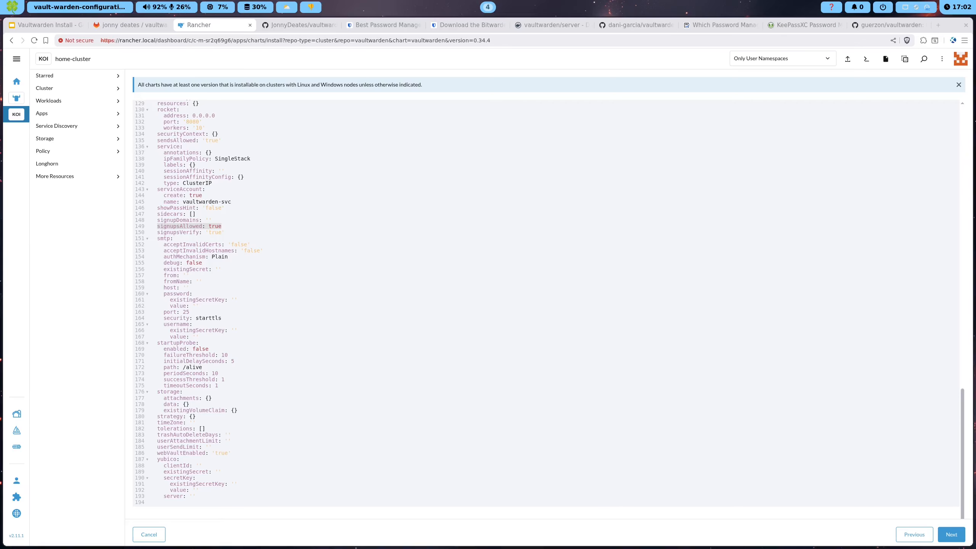
Set SMTP existingSecret to vaultwarden-email-secret, fromName Vaultwarden and host smtp.gmail.com
{"action": "left_click", "coordinate": [217, 269]}
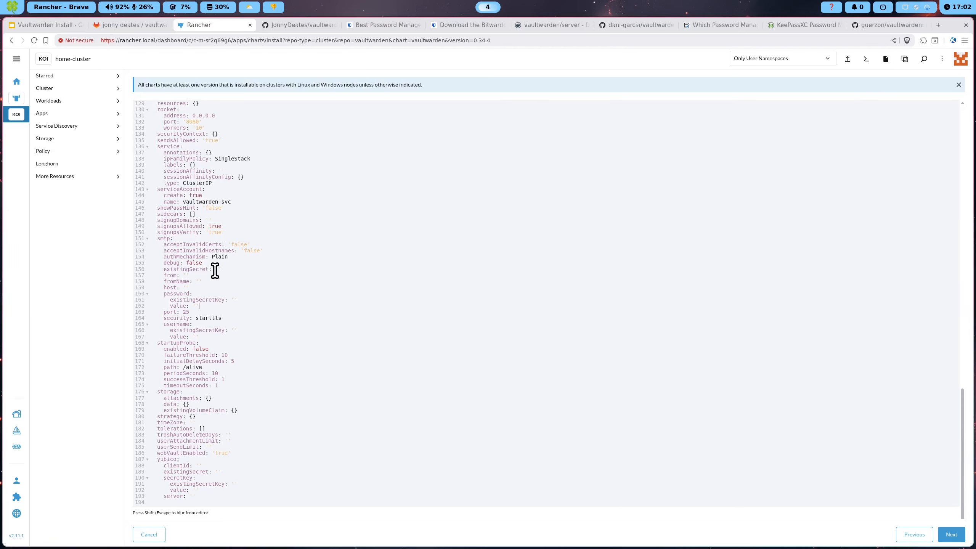
{"action": "key", "text": "ctrl+v"}
{"action": "left_click", "coordinate": [198, 282]}
{"action": "type", "text": "Va"}
{"action": "left_click_drag", "start_coordinate": [249, 281], "coordinate": [195, 282]}
{"action": "left_click", "coordinate": [187, 287]}
{"action": "type", "text": "smtp.gmail.com"}
Set the SMTP port to 587 and fill the password and username existingSecretKey values
{"action": "left_click", "coordinate": [234, 300]}
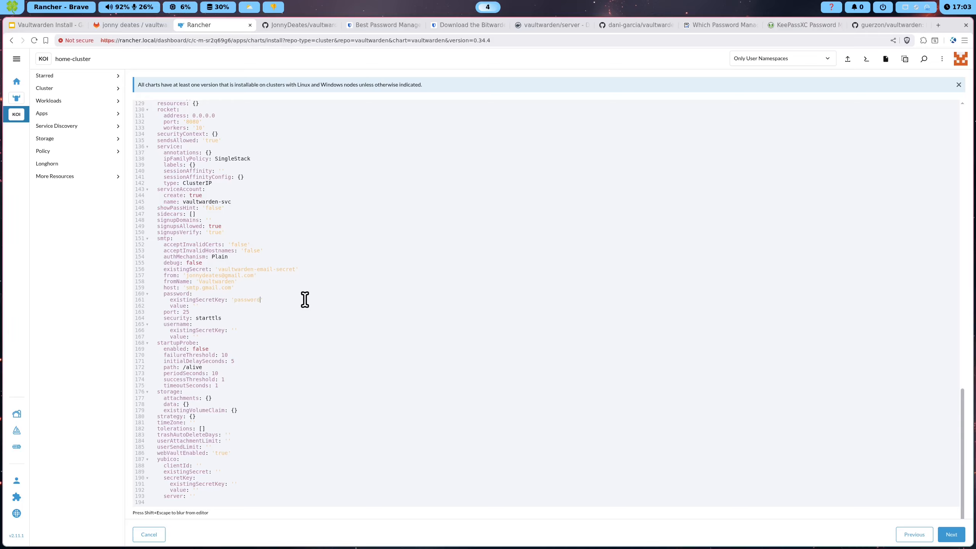
{"action": "double_click", "coordinate": [186, 312]}
{"action": "type", "text": "586"}
{"action": "key", "text": "BackSpace"}
{"action": "type", "text": "7"}
{"action": "left_click", "coordinate": [234, 331]}
{"action": "double_click", "coordinate": [197, 331]}
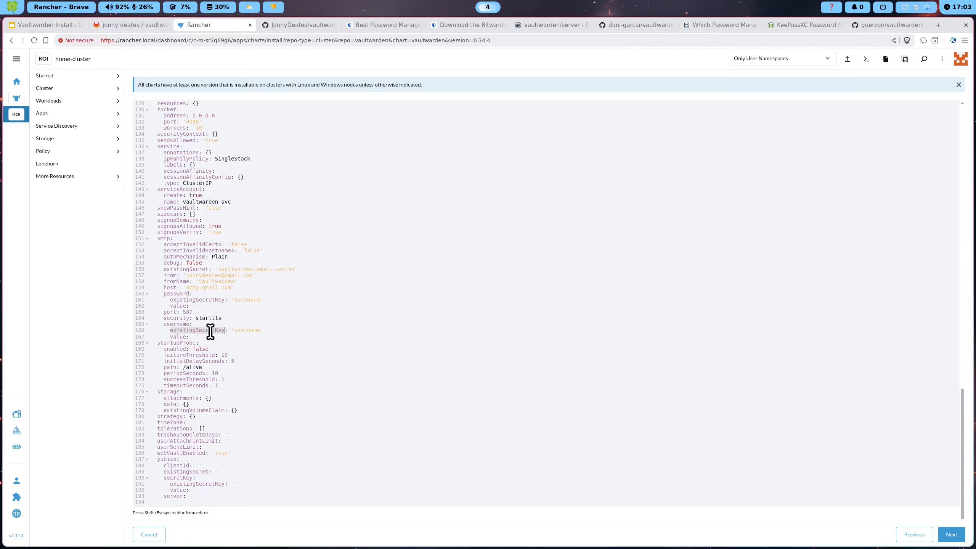
{"action": "double_click", "coordinate": [181, 337]}
{"action": "left_click_drag", "start_coordinate": [276, 324], "coordinate": [156, 233]}
{"action": "left_click", "coordinate": [265, 234]}
Verify the argon2 hash in adminToken.value and submit the vaultwarden install
{"action": "scroll", "coordinate": [422, 353], "scroll_direction": "up", "scroll_amount": 20}
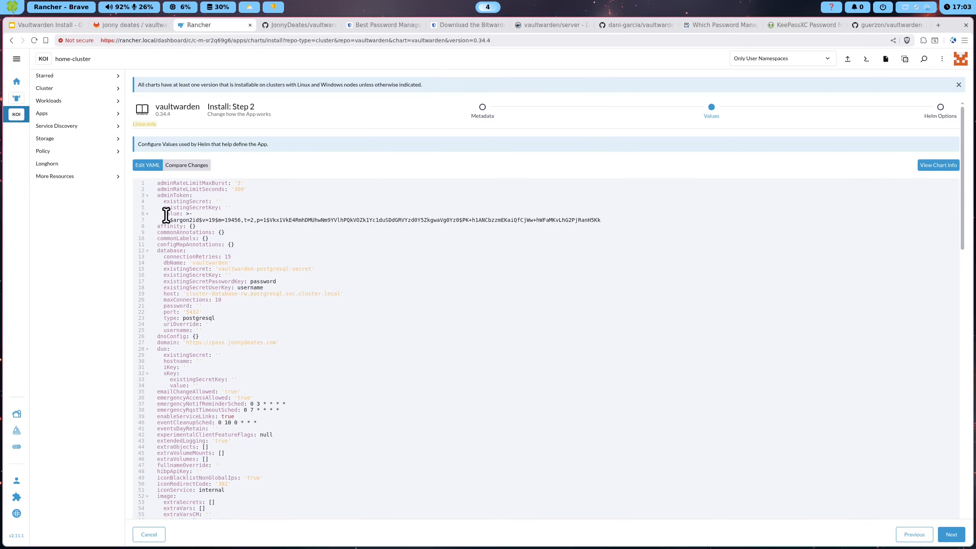
{"action": "left_click_drag", "start_coordinate": [164, 214], "coordinate": [602, 220]}
{"action": "left_click", "coordinate": [602, 220]}
{"action": "double_click", "coordinate": [396, 217]}
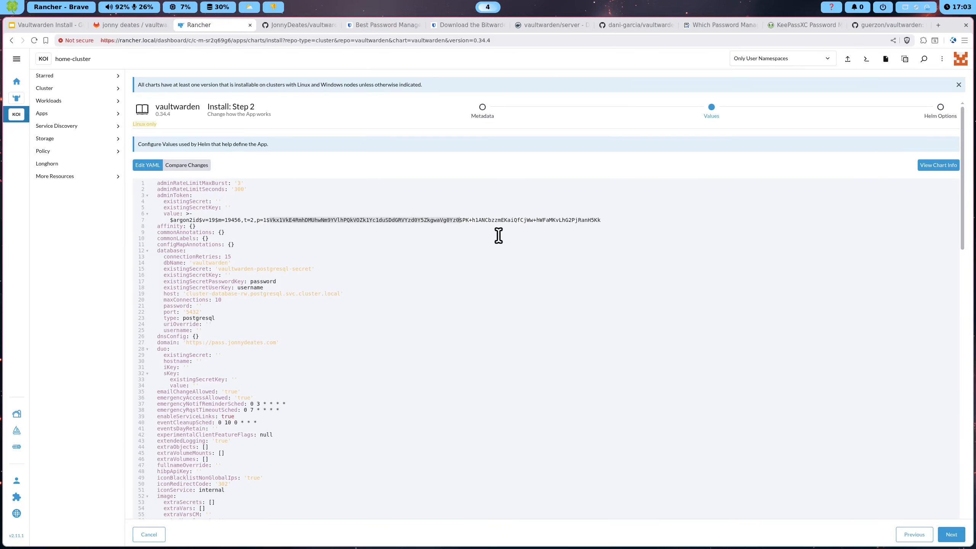
{"action": "left_click", "coordinate": [515, 224]}
{"action": "left_click_drag", "start_coordinate": [605, 227], "coordinate": [170, 219]}
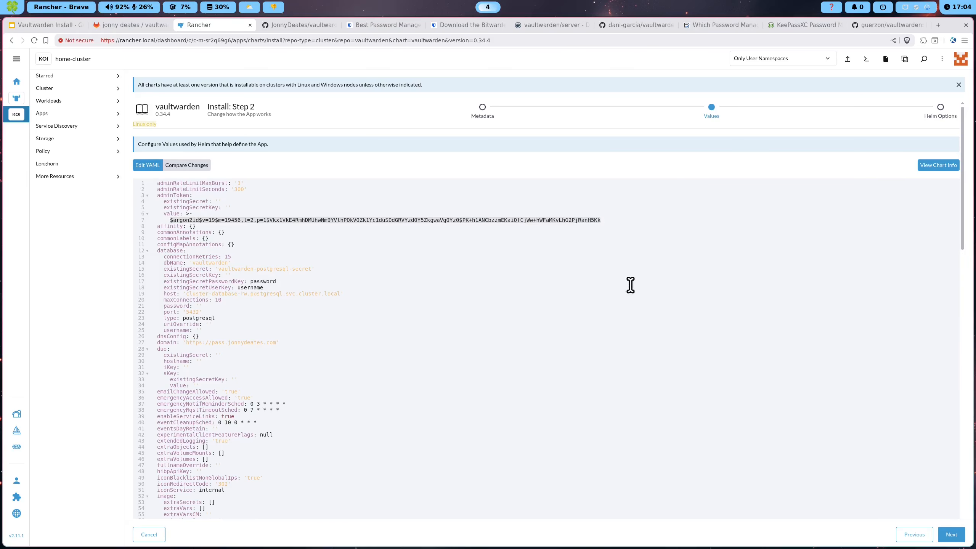
{"action": "scroll", "coordinate": [573, 268], "scroll_direction": "down", "scroll_amount": 2}
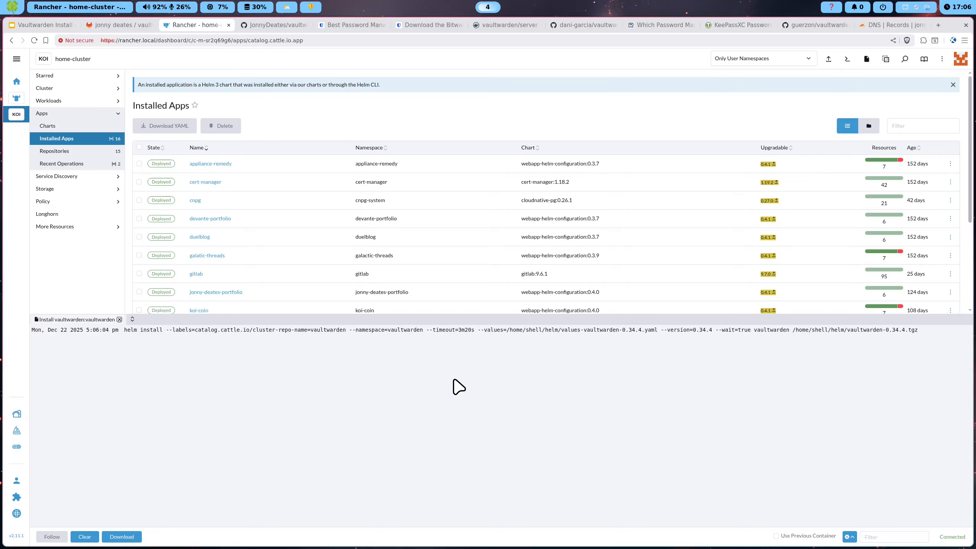
Confirm the vaultwarden release deployed, view the Ingresses list, and close the install log
{"action": "scroll", "coordinate": [405, 242], "scroll_direction": "down", "scroll_amount": 2}
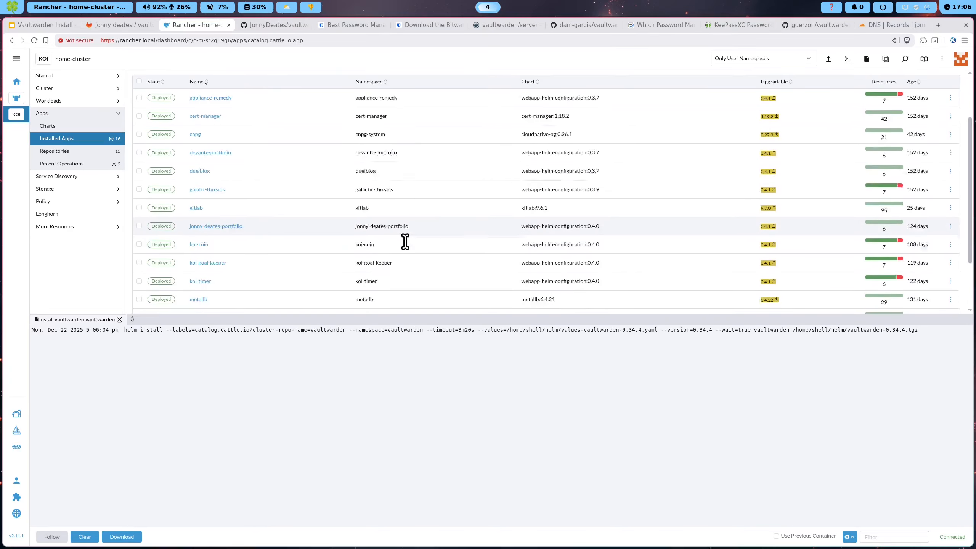
{"action": "scroll", "coordinate": [404, 241], "scroll_direction": "down", "scroll_amount": 2}
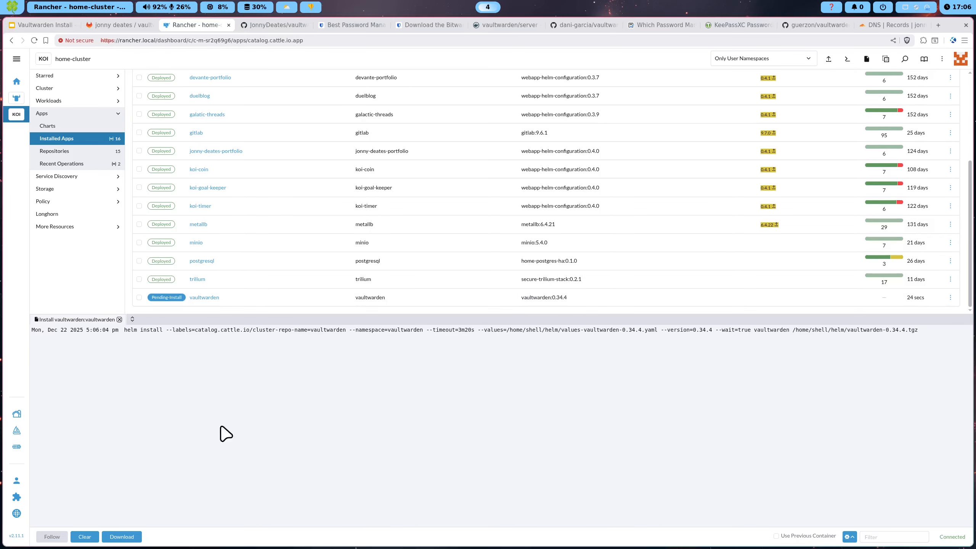
{"action": "left_click", "coordinate": [71, 77]}
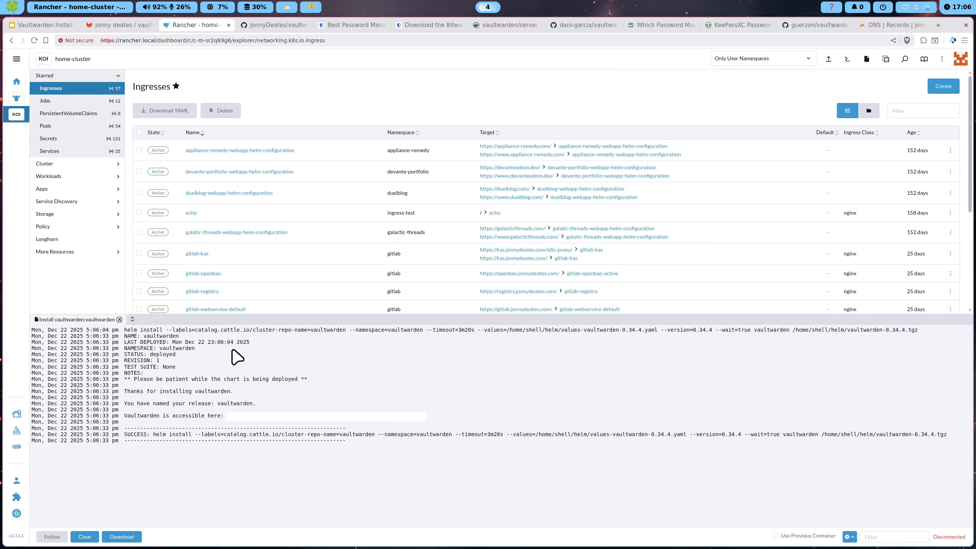
{"action": "left_click", "coordinate": [119, 319]}
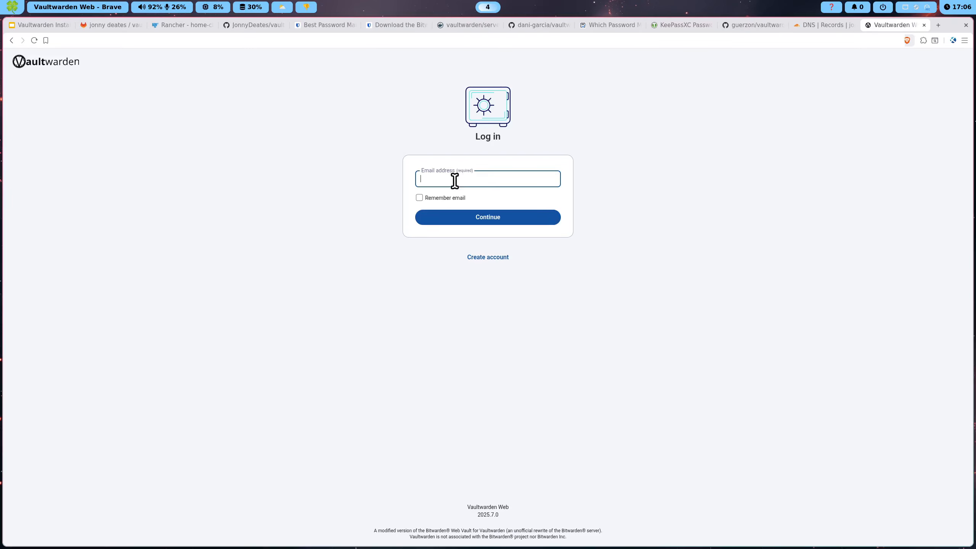
Sign up for a new Vaultwarden account using the suggested email and name
{"action": "left_click", "coordinate": [493, 257]}
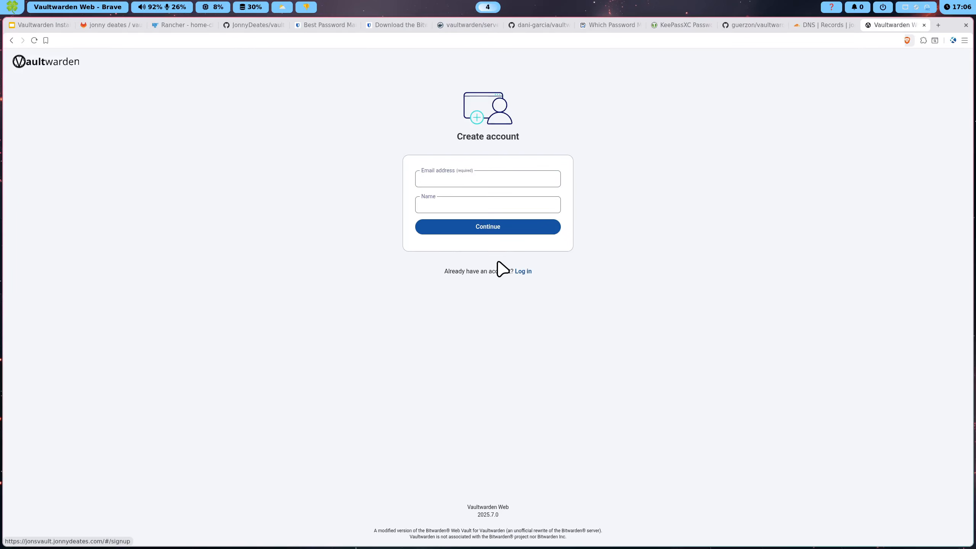
{"action": "left_click", "coordinate": [476, 181]}
{"action": "left_click", "coordinate": [492, 197]}
{"action": "left_click", "coordinate": [442, 207]}
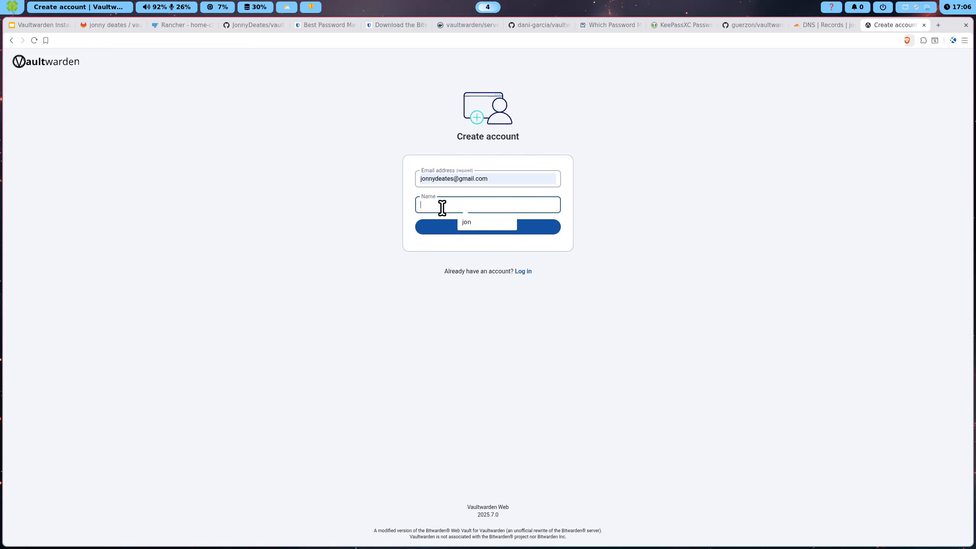
{"action": "left_click", "coordinate": [462, 218]}
{"action": "left_click", "coordinate": [433, 226]}
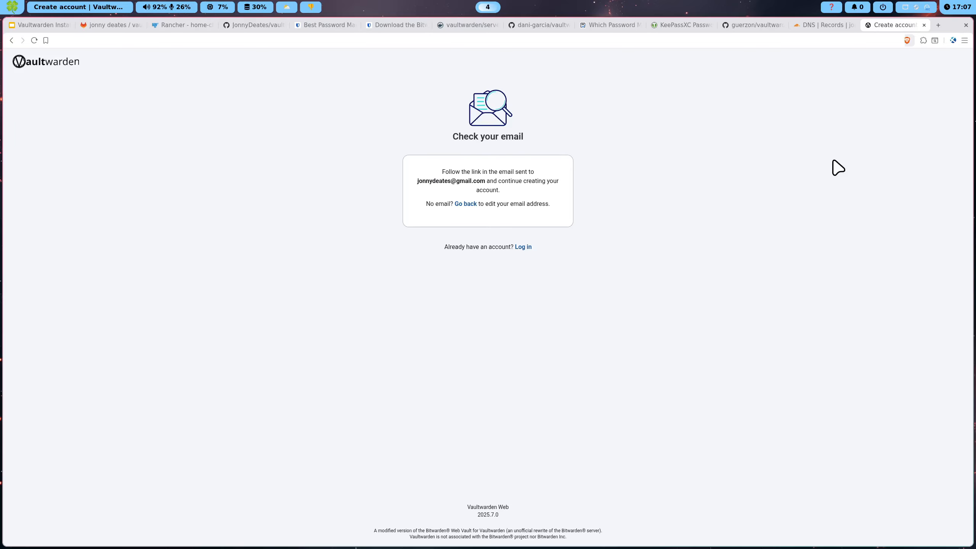
Open the Verify Your Email message in Gmail and follow its verification link
{"action": "left_click", "coordinate": [937, 25]}
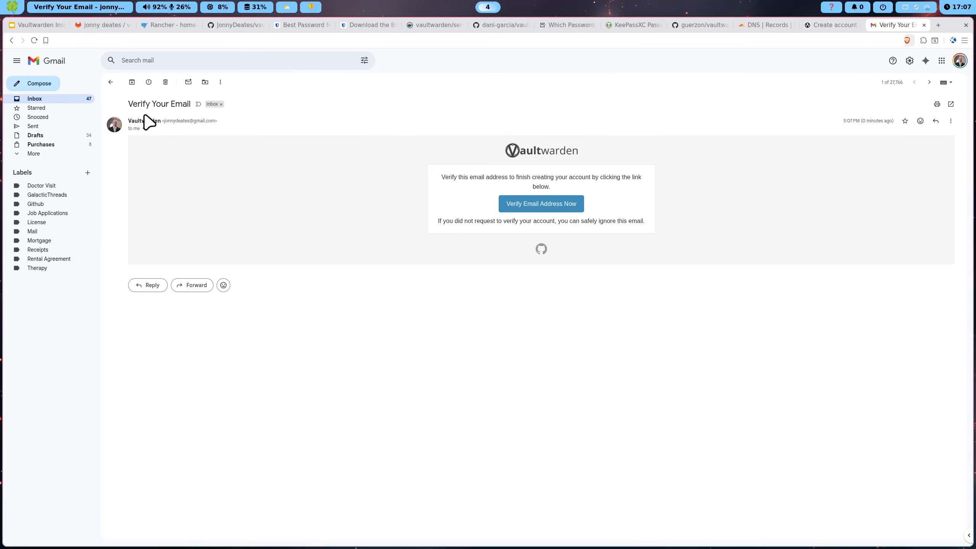
{"action": "left_click", "coordinate": [53, 100]}
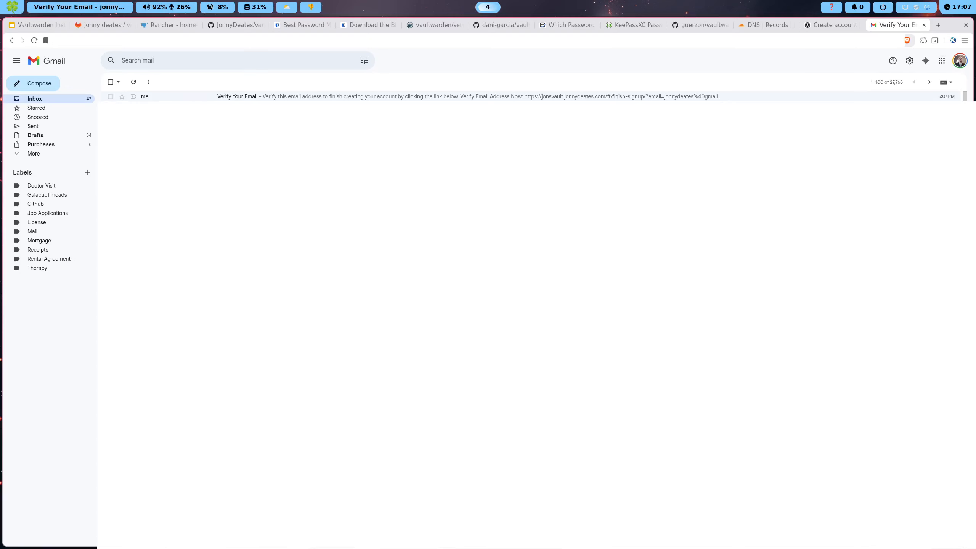
{"action": "left_click", "coordinate": [148, 98]}
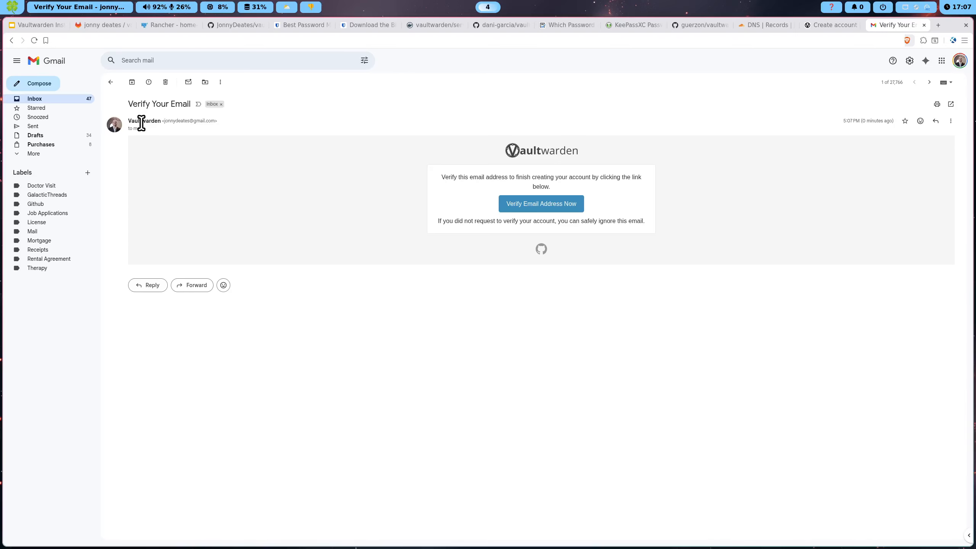
{"action": "left_click_drag", "start_coordinate": [165, 121], "coordinate": [224, 122]}
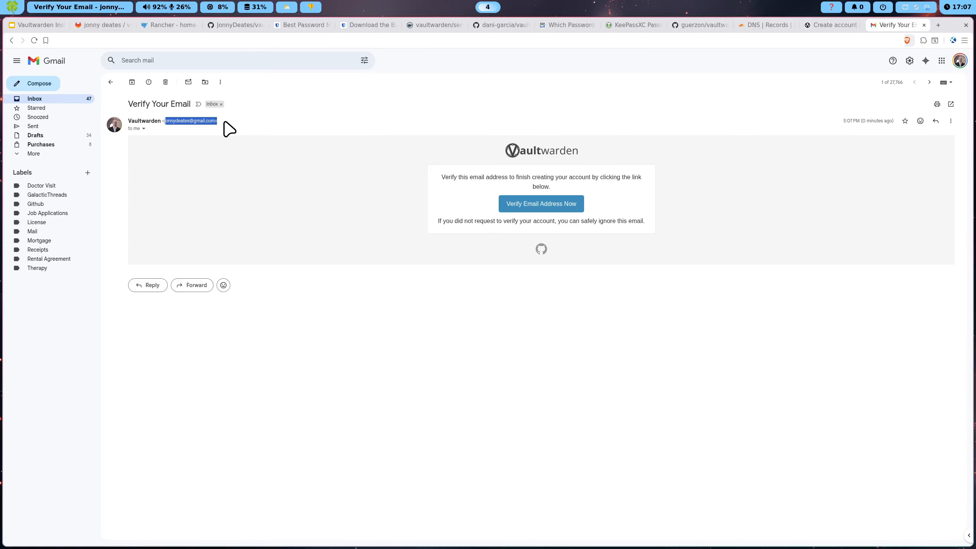
{"action": "double_click", "coordinate": [190, 123]}
{"action": "left_click", "coordinate": [537, 211]}
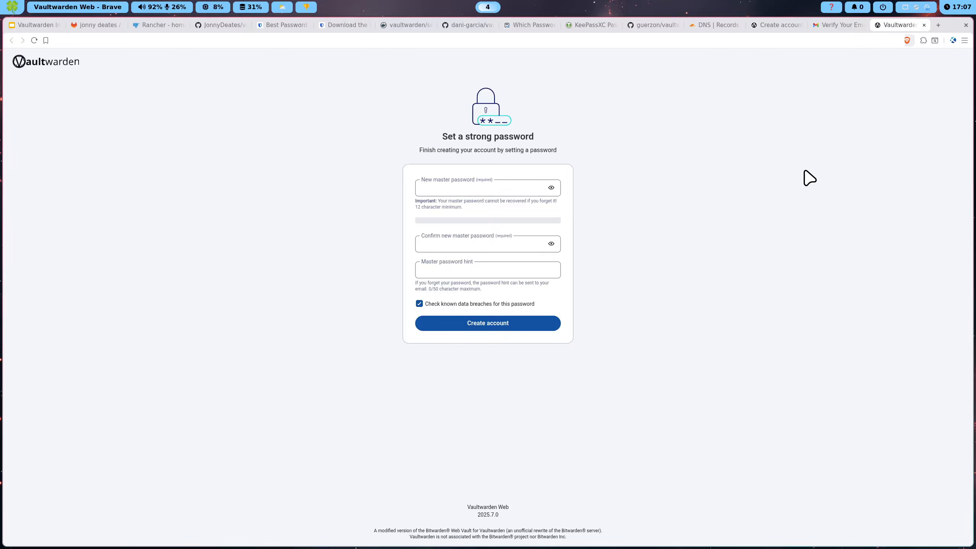
Enter and confirm the new master password, with an optional hint
{"action": "left_click", "coordinate": [481, 188]}
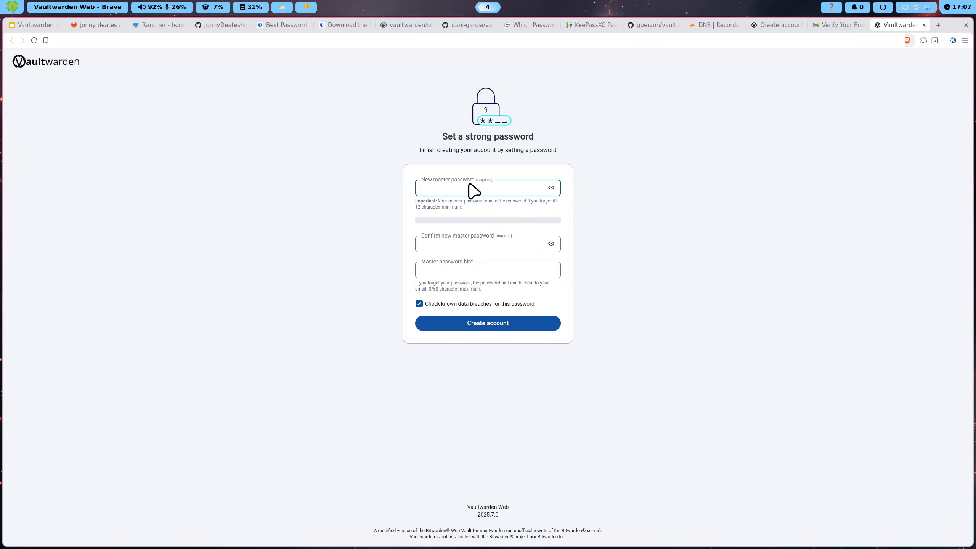
{"action": "left_click", "coordinate": [473, 249]}
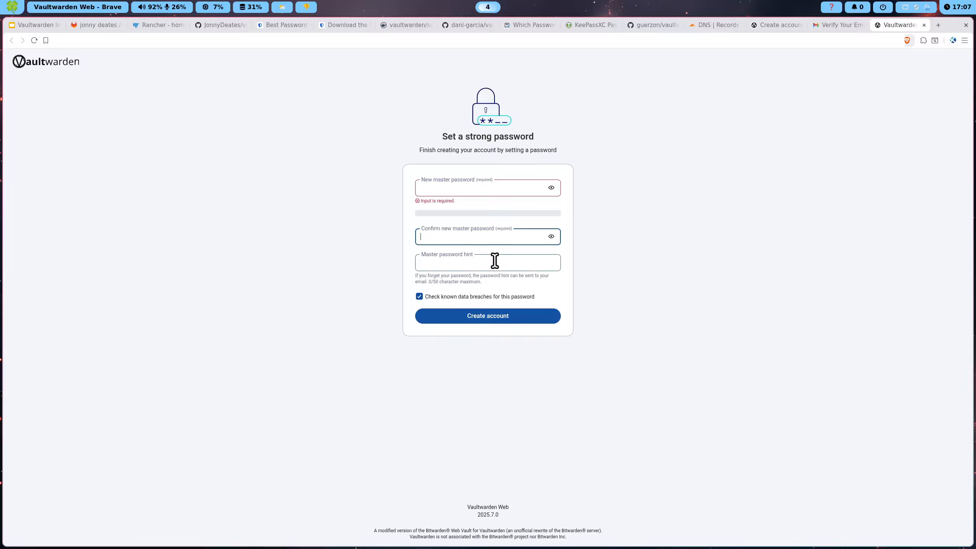
{"action": "left_click", "coordinate": [472, 269]}
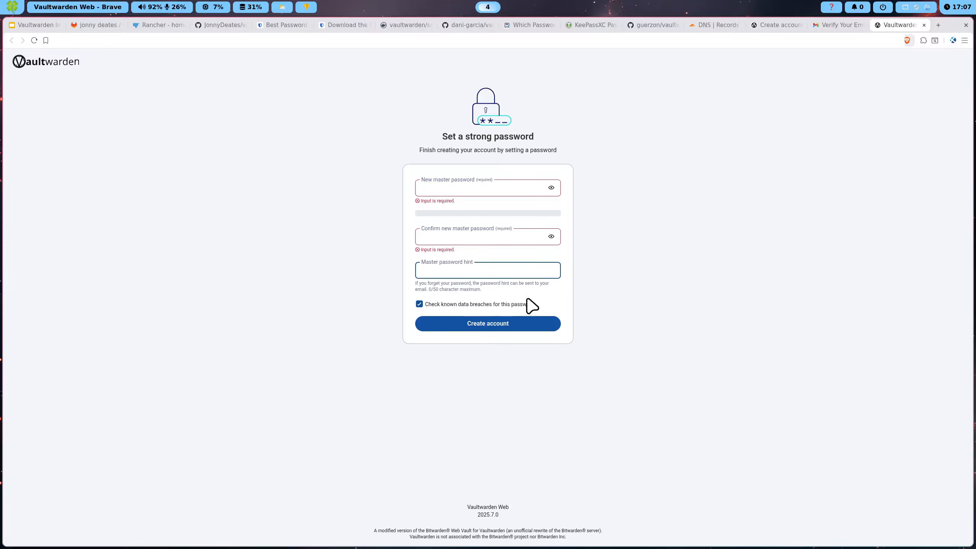
{"action": "left_click", "coordinate": [468, 187]}
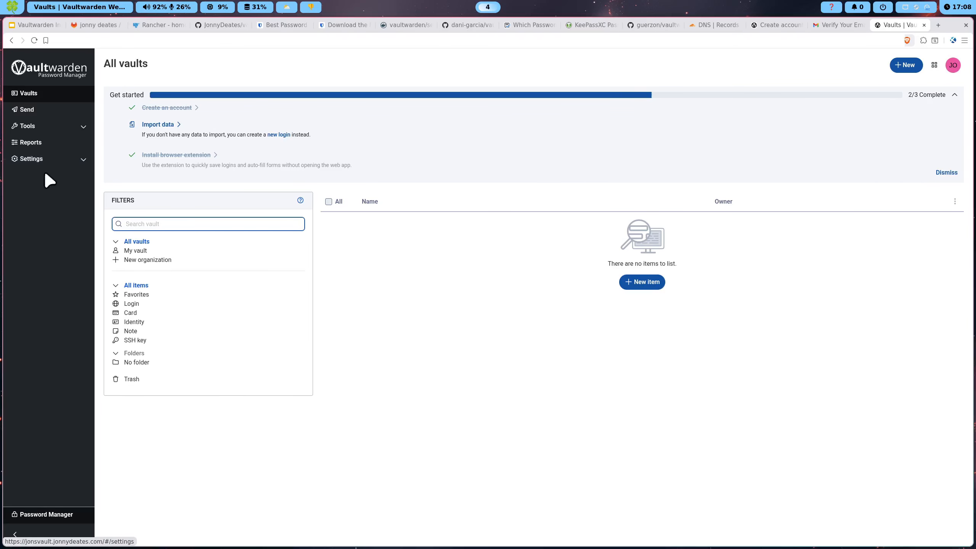
Browse the My account, Security and Two-step login settings in the web vault
{"action": "left_click", "coordinate": [44, 158]}
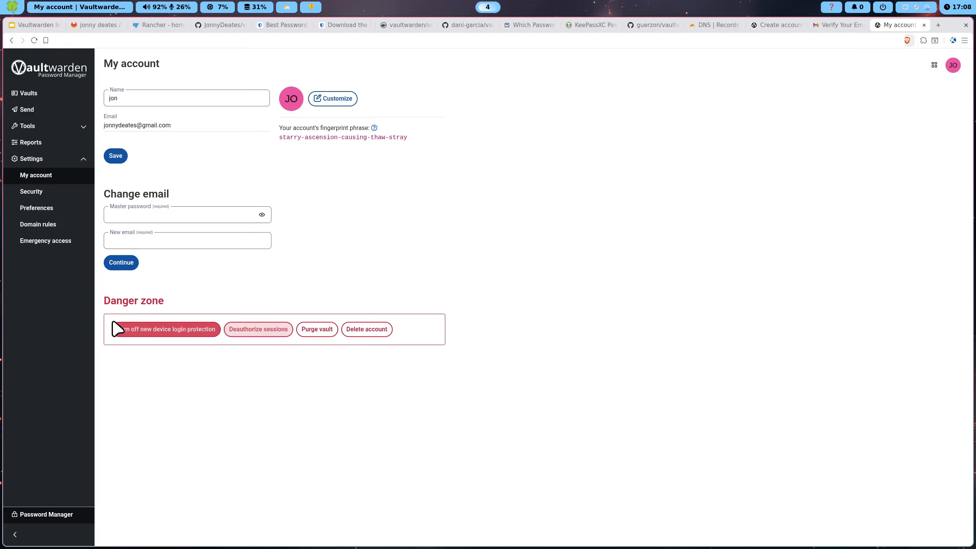
{"action": "left_click", "coordinate": [53, 194]}
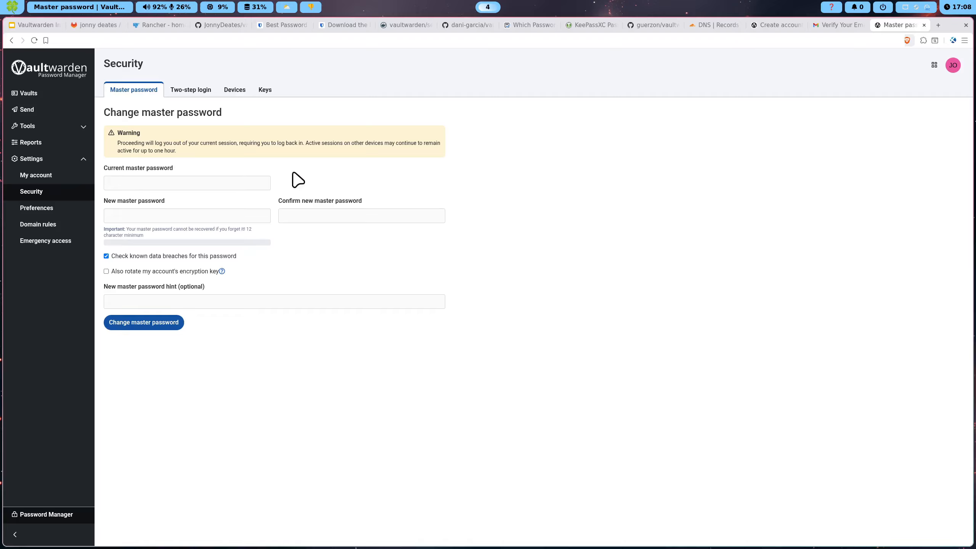
{"action": "left_click", "coordinate": [189, 92]}
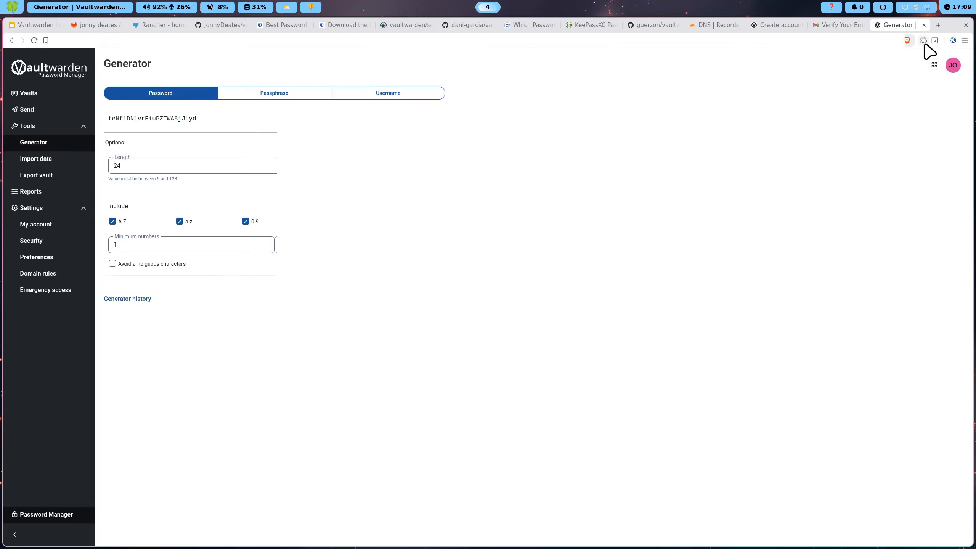
Point the Bitwarden extension at the self-hosted server by correcting and saving its URL
{"action": "left_click", "coordinate": [924, 42]}
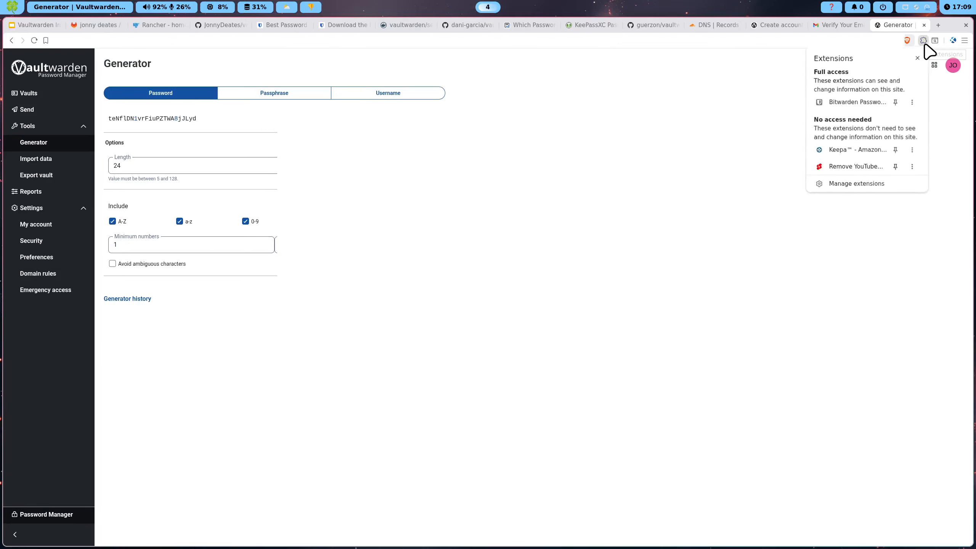
{"action": "left_click", "coordinate": [859, 100]}
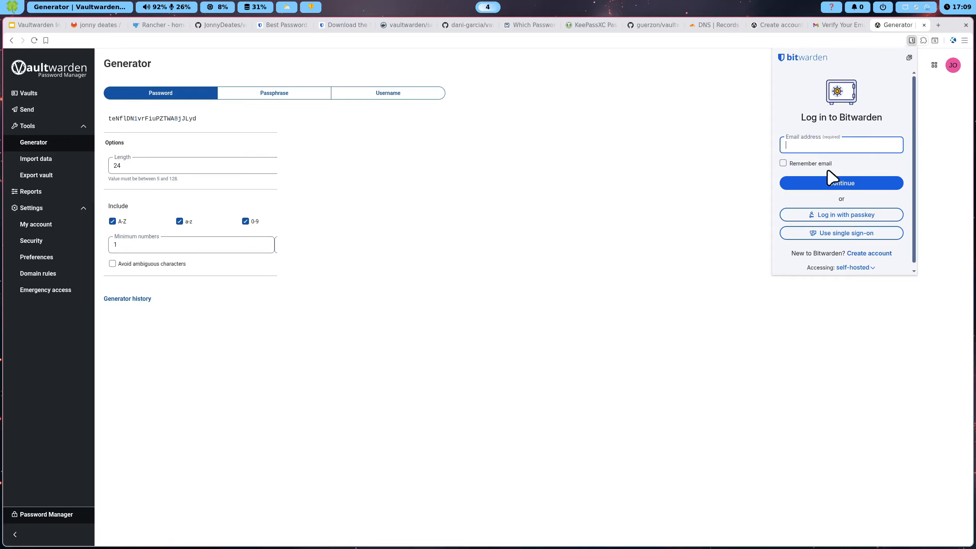
{"action": "scroll", "coordinate": [852, 268], "scroll_direction": "down", "scroll_amount": 1}
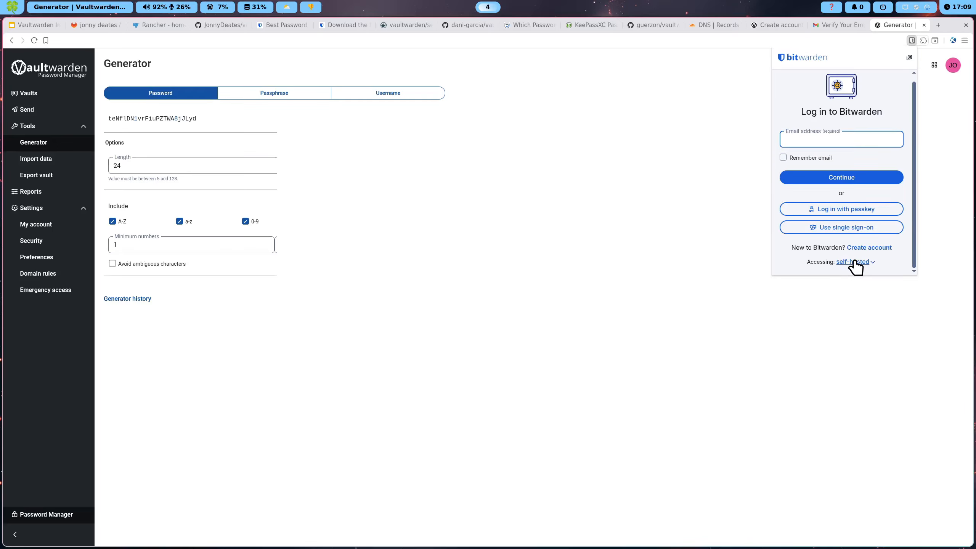
{"action": "left_click", "coordinate": [854, 262]}
{"action": "left_click", "coordinate": [845, 248]}
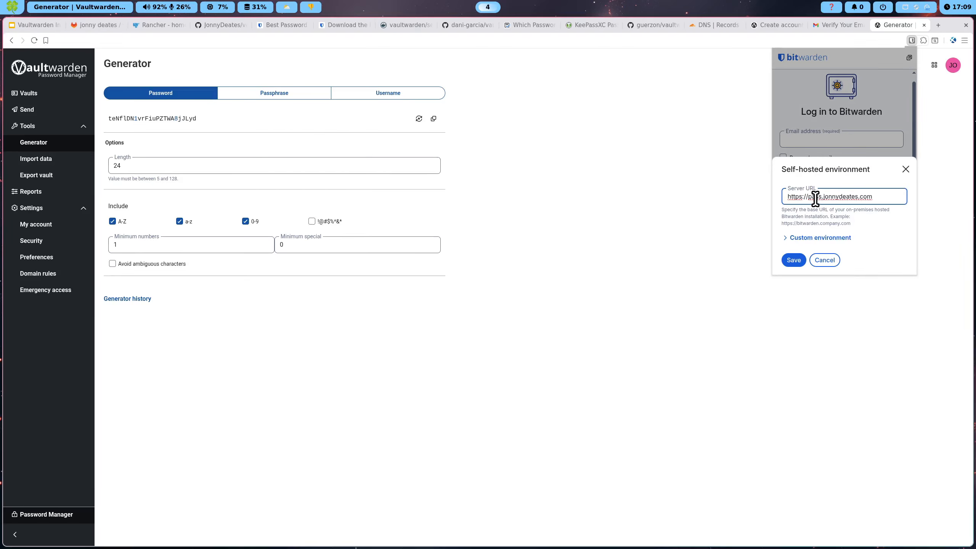
{"action": "left_click_drag", "start_coordinate": [807, 197], "coordinate": [825, 197]}
{"action": "left_click", "coordinate": [793, 260]}
{"action": "left_click", "coordinate": [835, 147]}
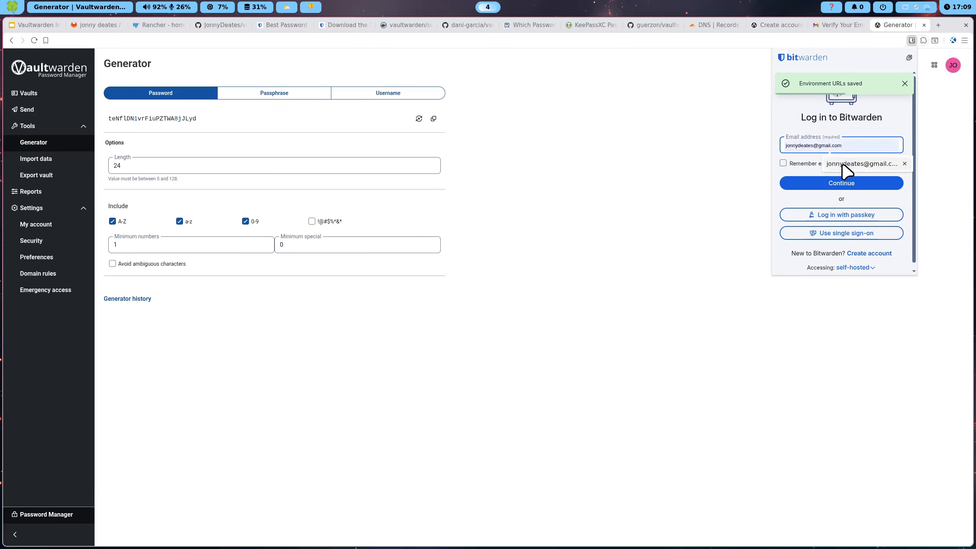
Log in with the autofilled account e-mail, remembered, and the master password, then open a new tab
{"action": "left_click", "coordinate": [845, 163]}
{"action": "left_click", "coordinate": [794, 164]}
{"action": "left_click", "coordinate": [828, 183]}
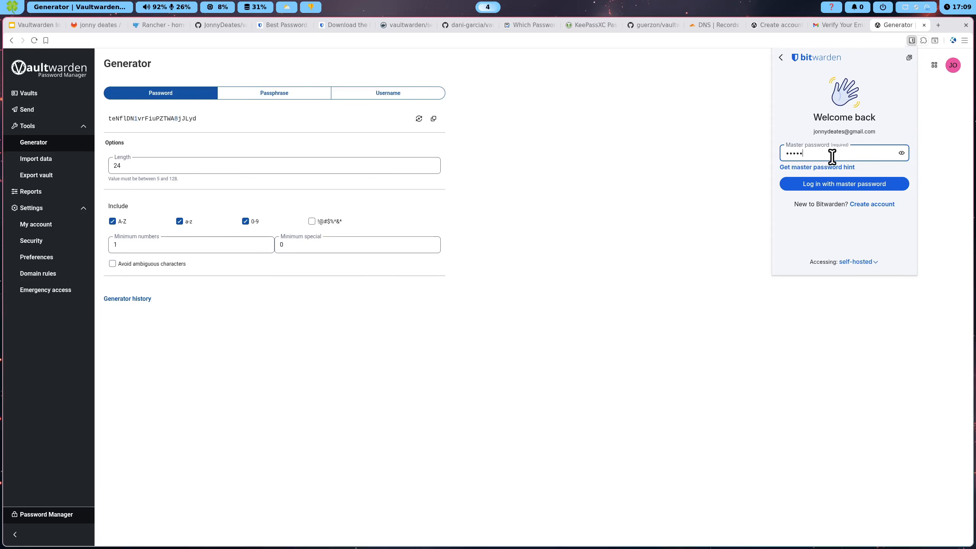
{"action": "key", "text": "Return"}
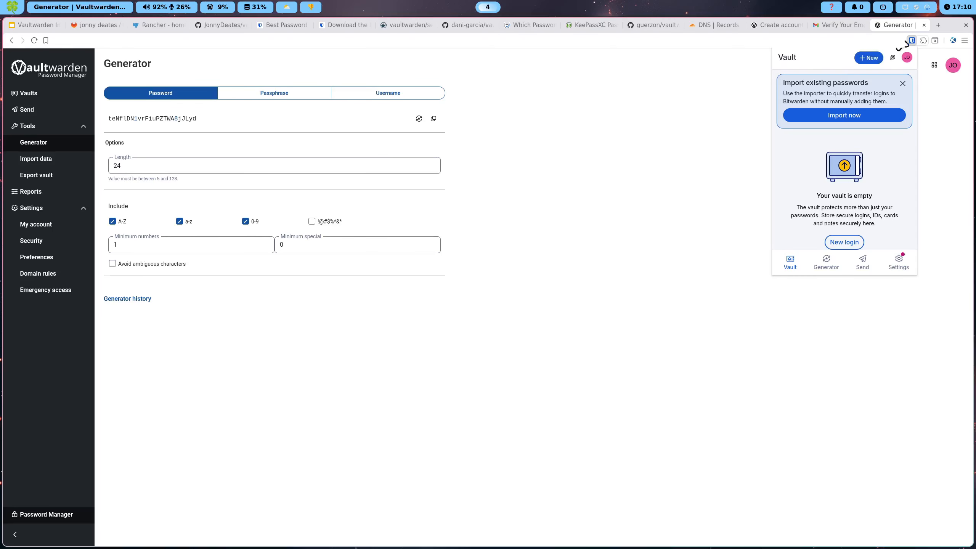
{"action": "left_click", "coordinate": [938, 25]}
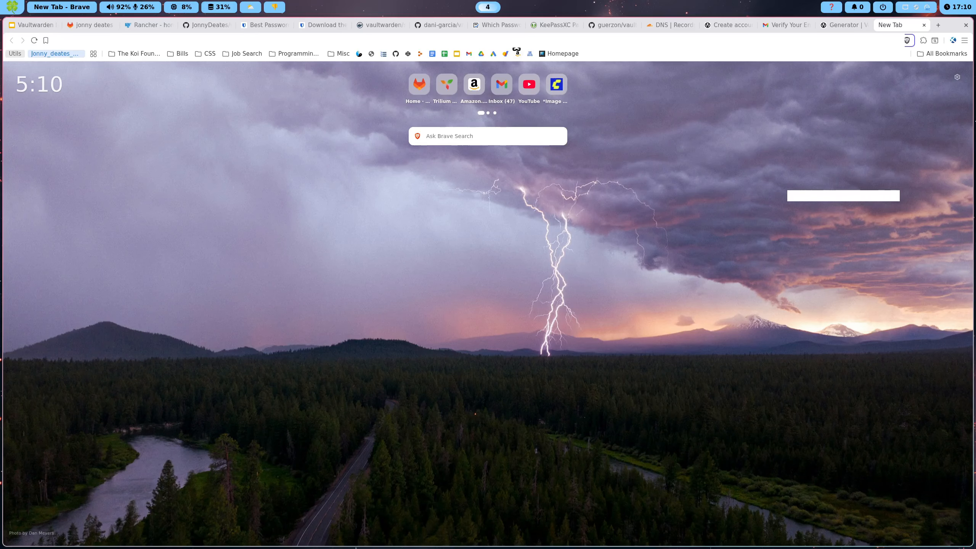
Go to the CodePen login page and start a new Bitwarden login for codepen.io
{"action": "type", "text": "ck"}
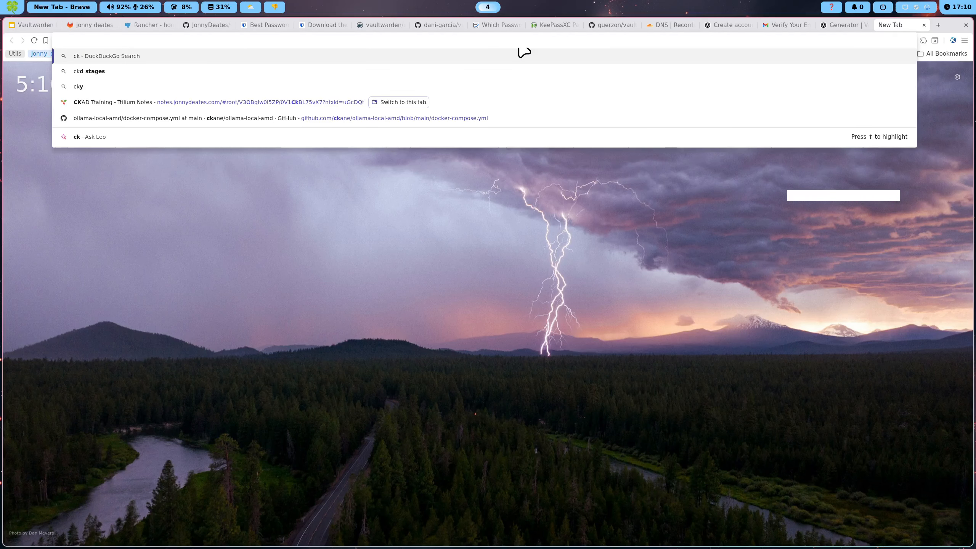
{"action": "key", "text": "BackSpace"}
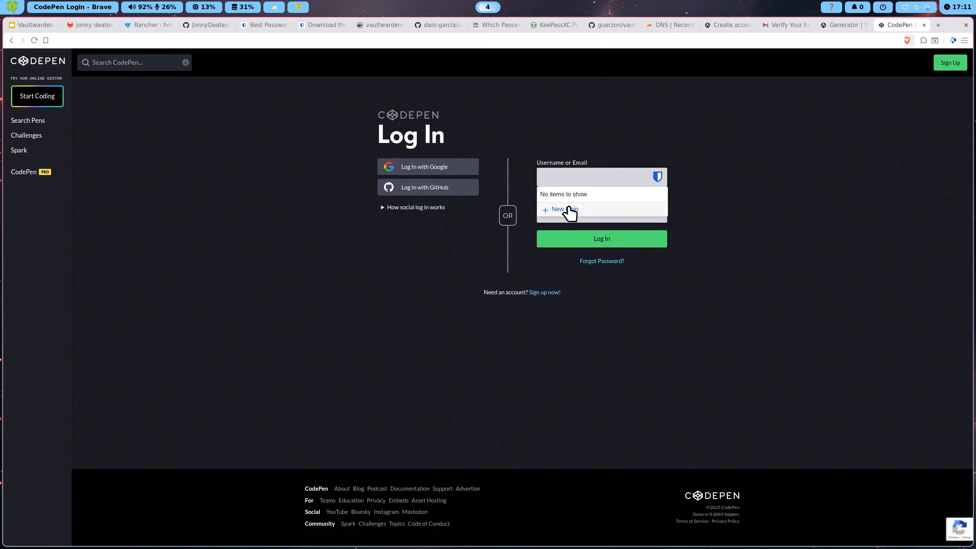
{"action": "left_click", "coordinate": [567, 211]}
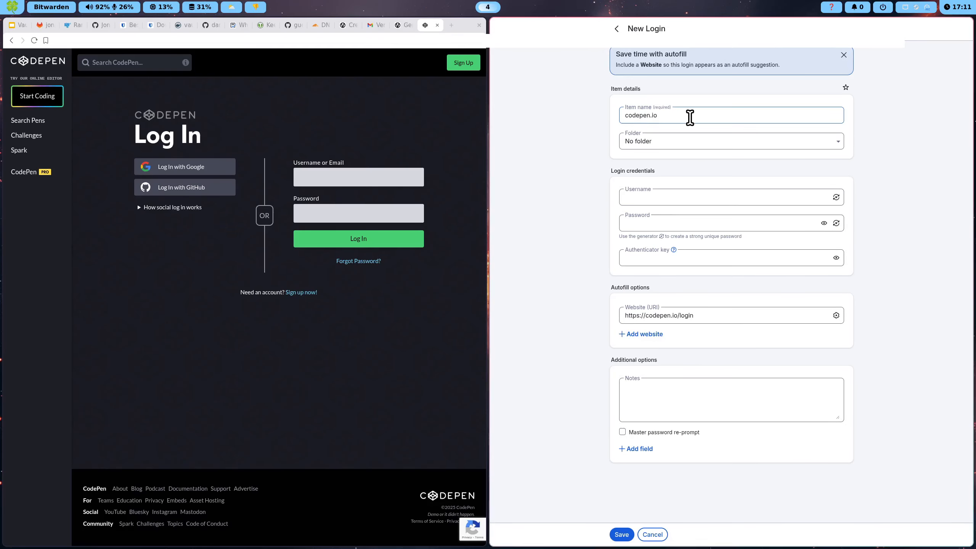
Look over the new codepen.io login's website, username and password generator, then discard it
{"action": "left_click_drag", "start_coordinate": [692, 317], "coordinate": [625, 322]}
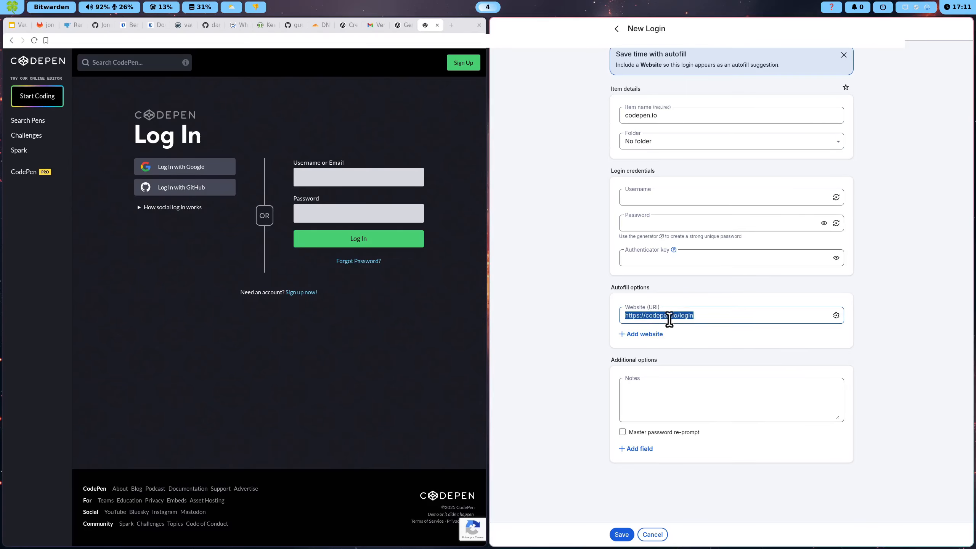
{"action": "left_click", "coordinate": [653, 204]}
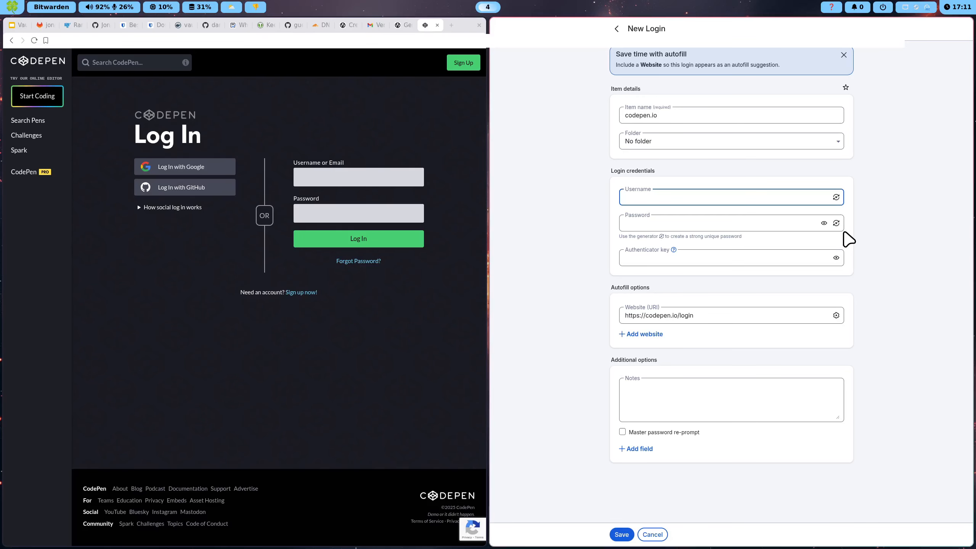
{"action": "left_click", "coordinate": [835, 223]}
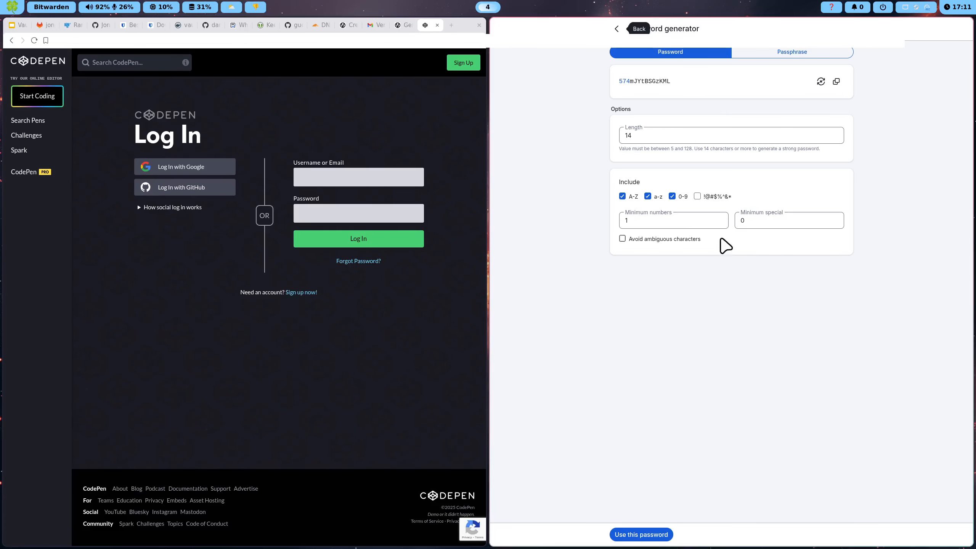
{"action": "left_click", "coordinate": [619, 29]}
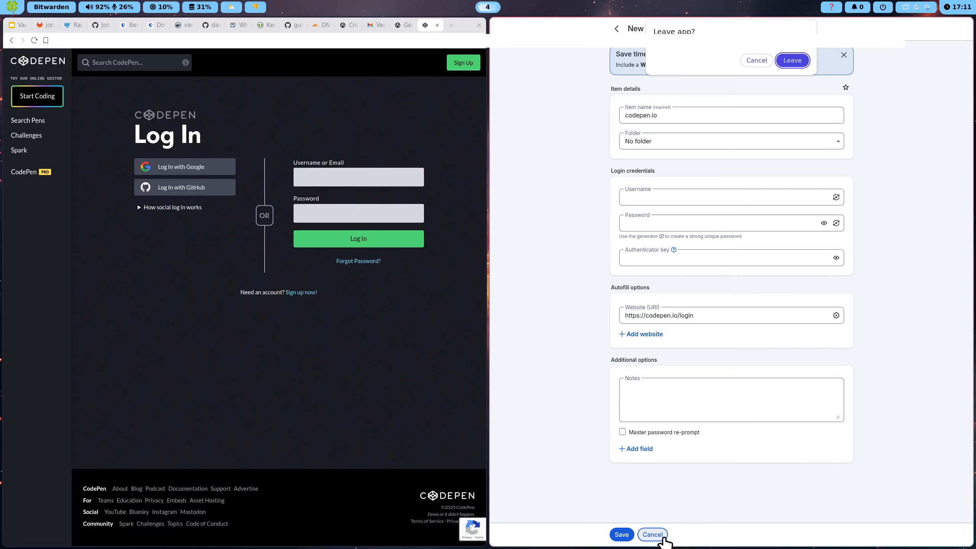
{"action": "left_click", "coordinate": [787, 64]}
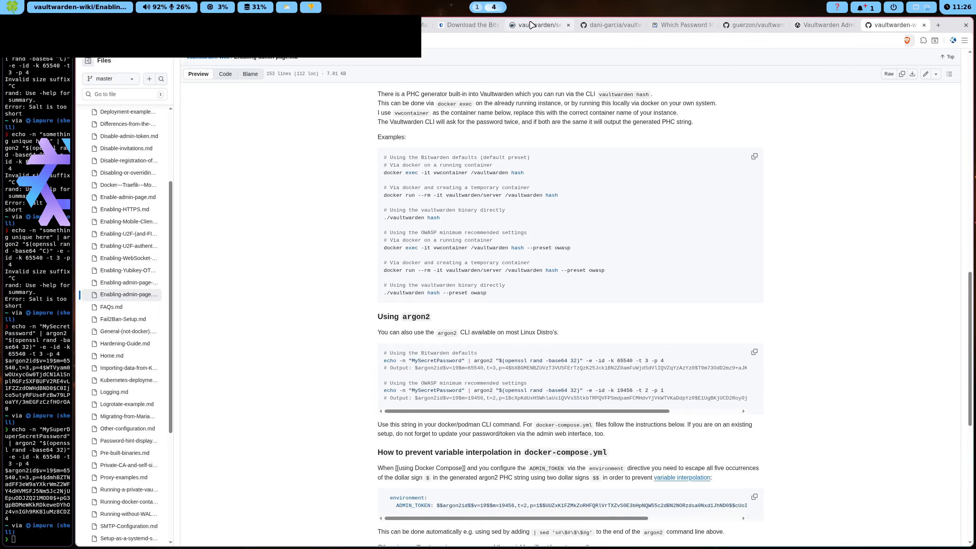
Revisit the Vaultwarden Admin token page, then switch to the wiki's Enabling-admin-page article
{"action": "left_click", "coordinate": [469, 24]}
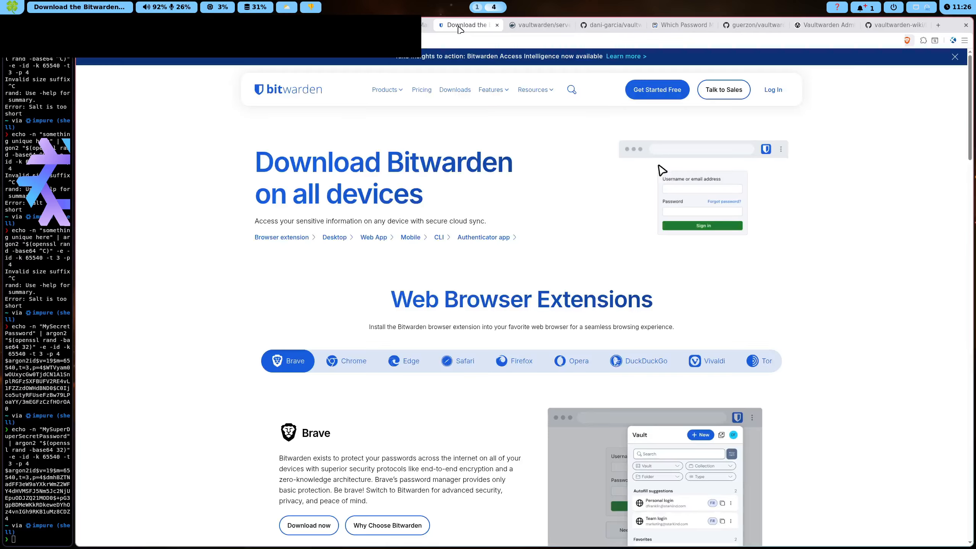
{"action": "left_click", "coordinate": [539, 24]}
{"action": "left_click", "coordinate": [608, 25]}
{"action": "left_click", "coordinate": [675, 25]}
{"action": "left_click", "coordinate": [755, 26]}
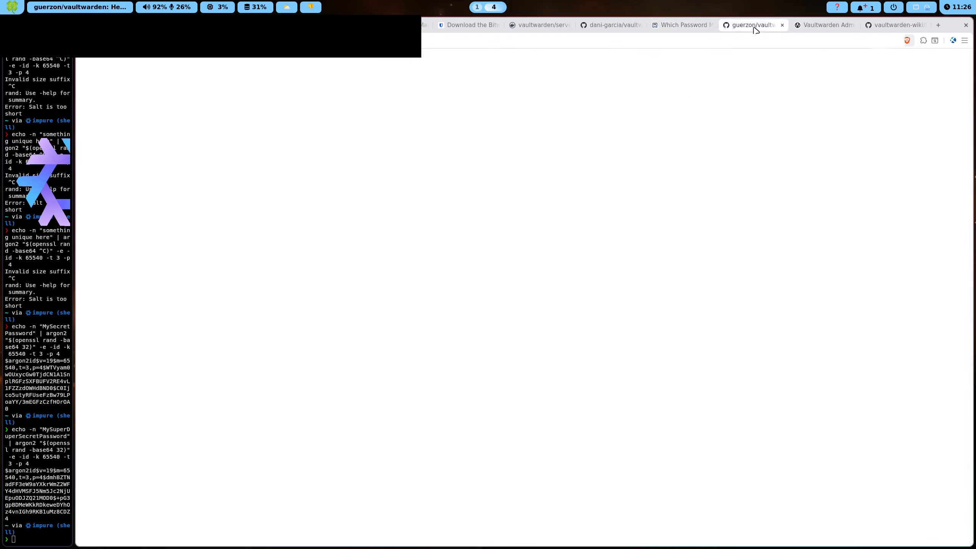
{"action": "left_click", "coordinate": [814, 26]}
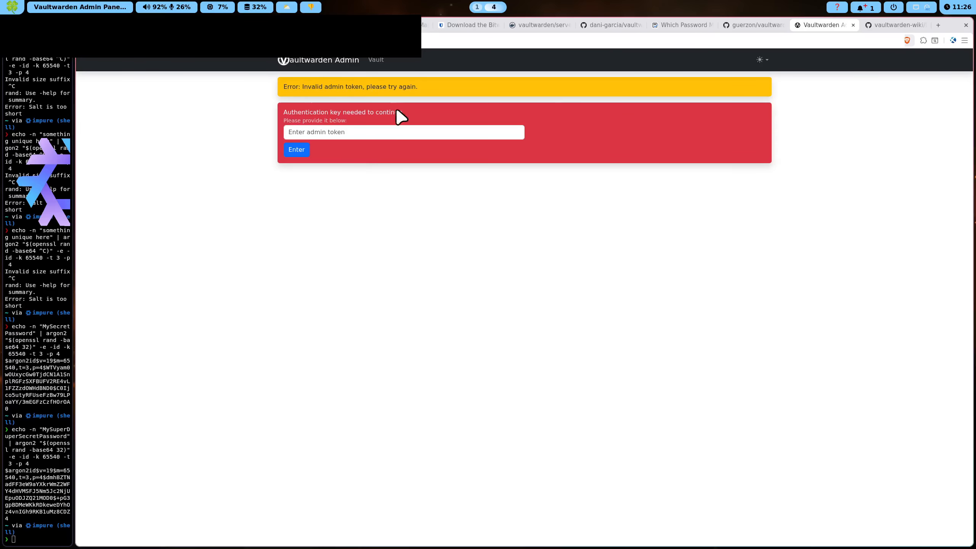
{"action": "left_click", "coordinate": [310, 133]}
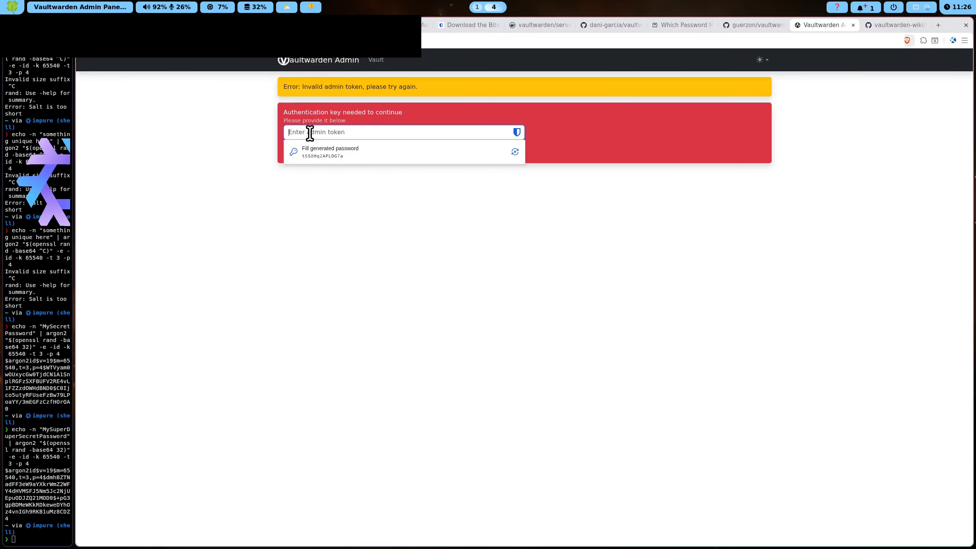
{"action": "left_click", "coordinate": [263, 139]}
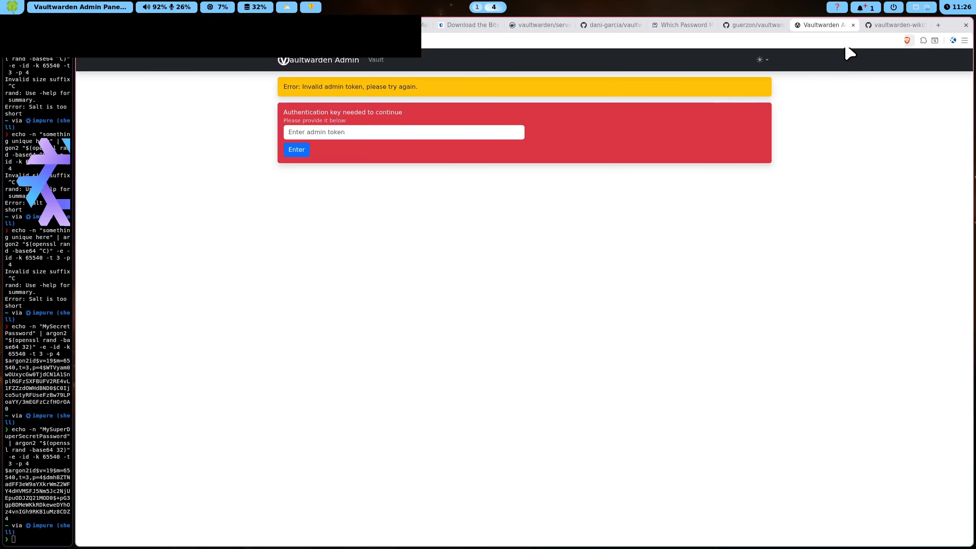
{"action": "left_click", "coordinate": [880, 26]}
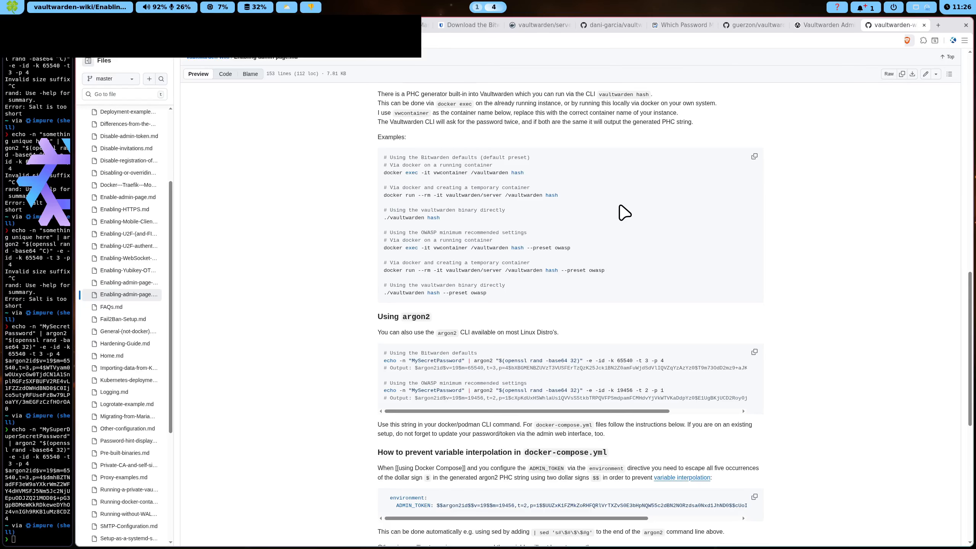
Find the wiki's argon2 hashing section and select parts of the echo command and its output
{"action": "scroll", "coordinate": [622, 212], "scroll_direction": "up", "scroll_amount": 3}
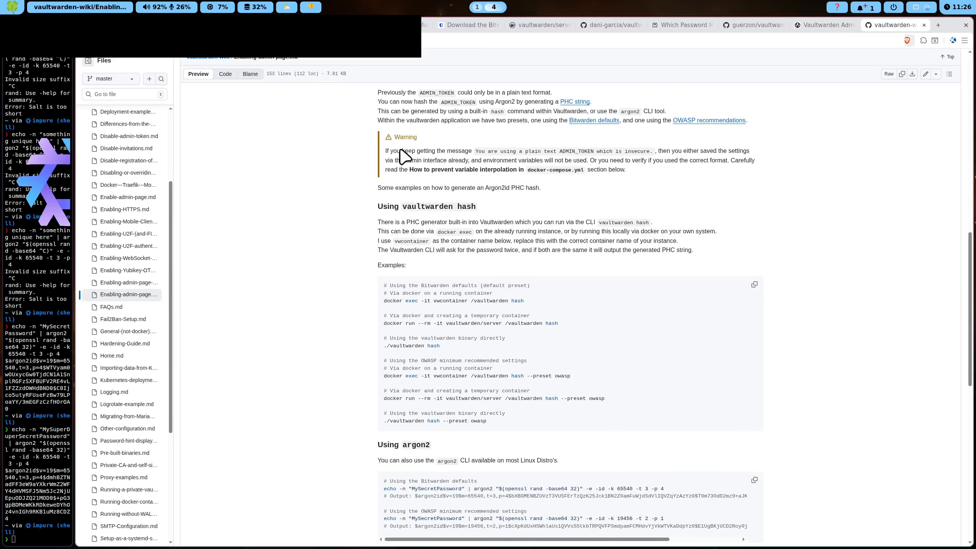
{"action": "scroll", "coordinate": [369, 246], "scroll_direction": "down", "scroll_amount": 2}
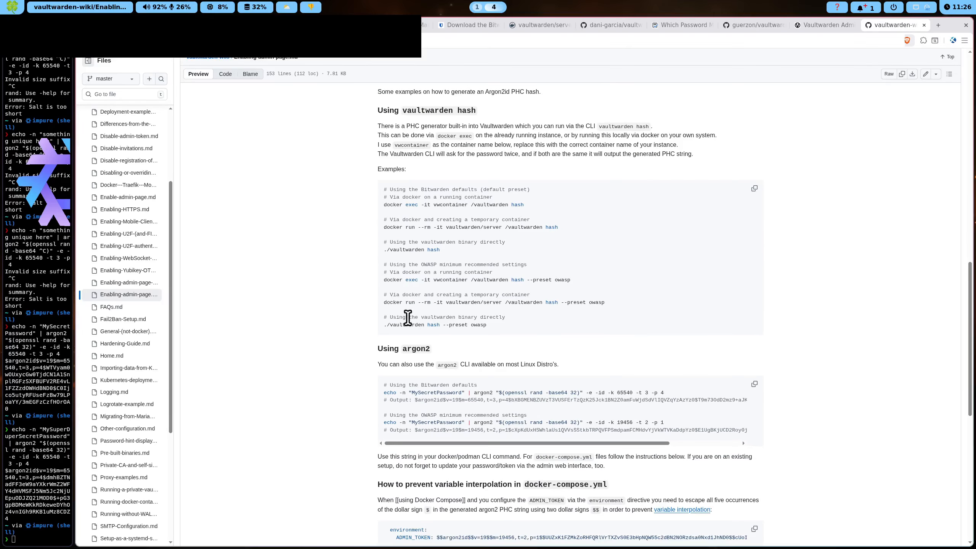
{"action": "scroll", "coordinate": [388, 264], "scroll_direction": "down", "scroll_amount": 2}
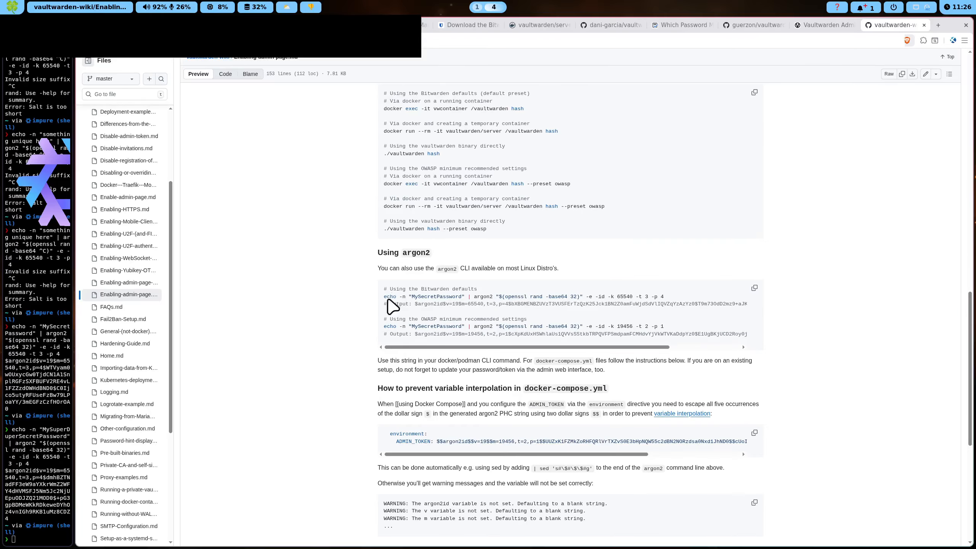
{"action": "left_click_drag", "start_coordinate": [383, 298], "coordinate": [672, 305]}
{"action": "left_click", "coordinate": [645, 305]}
{"action": "left_click_drag", "start_coordinate": [386, 302], "coordinate": [599, 300]}
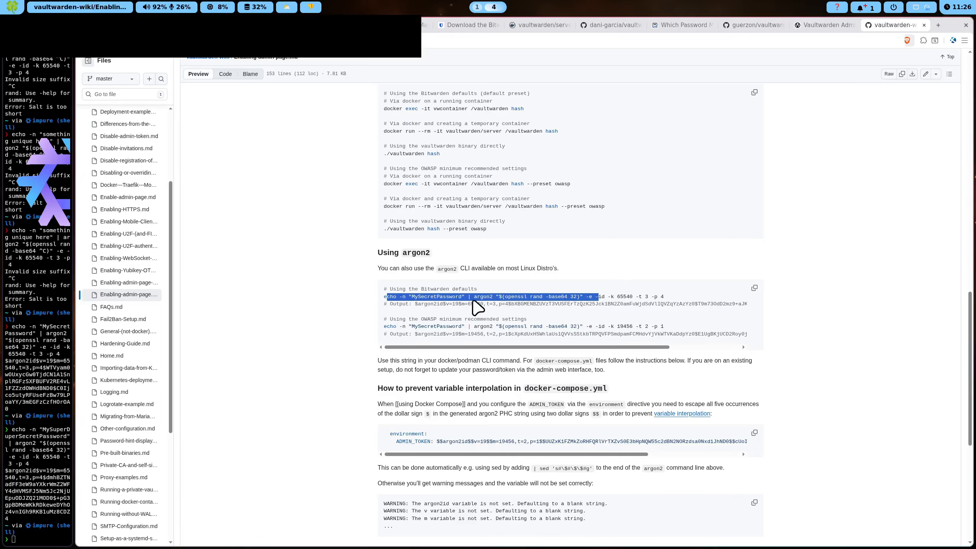
{"action": "left_click", "coordinate": [403, 297]}
{"action": "left_click_drag", "start_coordinate": [409, 302], "coordinate": [509, 307]}
{"action": "left_click", "coordinate": [512, 308]}
{"action": "left_click_drag", "start_coordinate": [411, 299], "coordinate": [528, 298]}
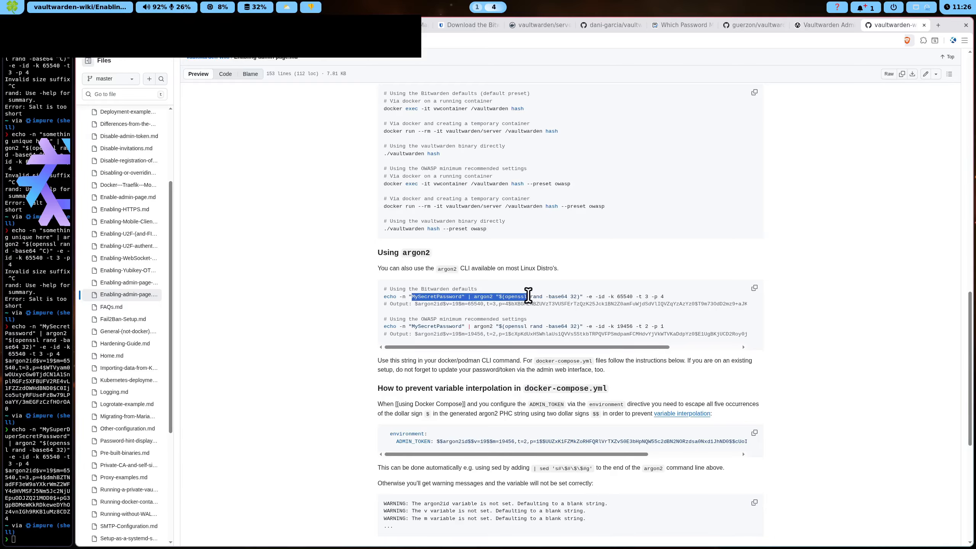
{"action": "left_click", "coordinate": [581, 303]}
{"action": "left_click_drag", "start_coordinate": [429, 306], "coordinate": [746, 303]}
{"action": "left_click", "coordinate": [744, 304]}
Select the Bitwarden-defaults argon2 command and widen the terminal to 121 by 77 beside the browser
{"action": "left_click_drag", "start_coordinate": [675, 347], "coordinate": [540, 350]}
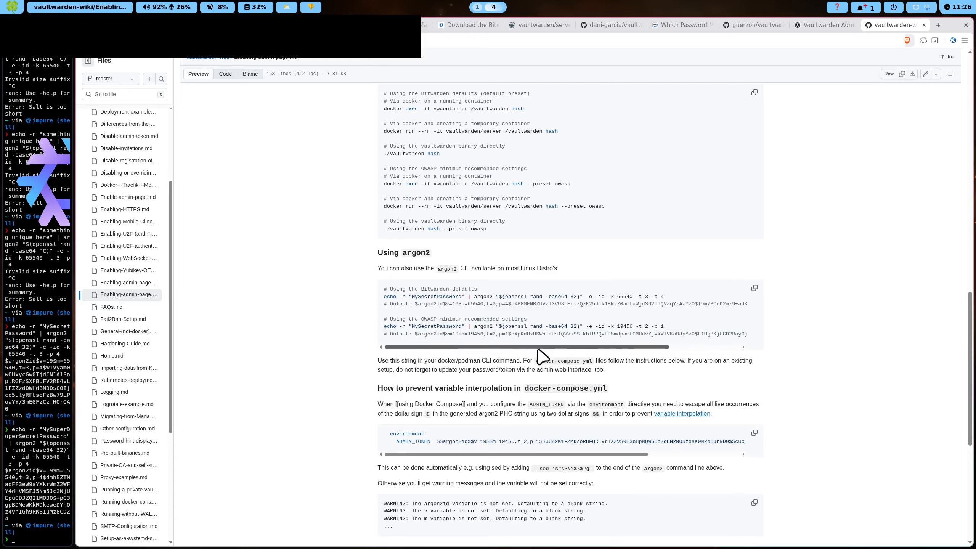
{"action": "left_click_drag", "start_coordinate": [384, 297], "coordinate": [673, 297]}
{"action": "left_click", "coordinate": [665, 301]}
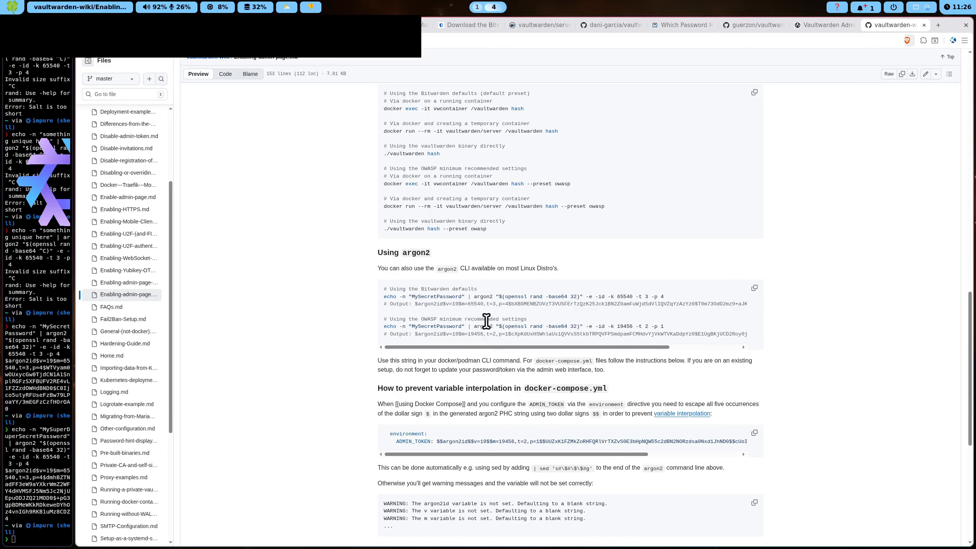
{"action": "left_click_drag", "start_coordinate": [384, 297], "coordinate": [678, 297]}
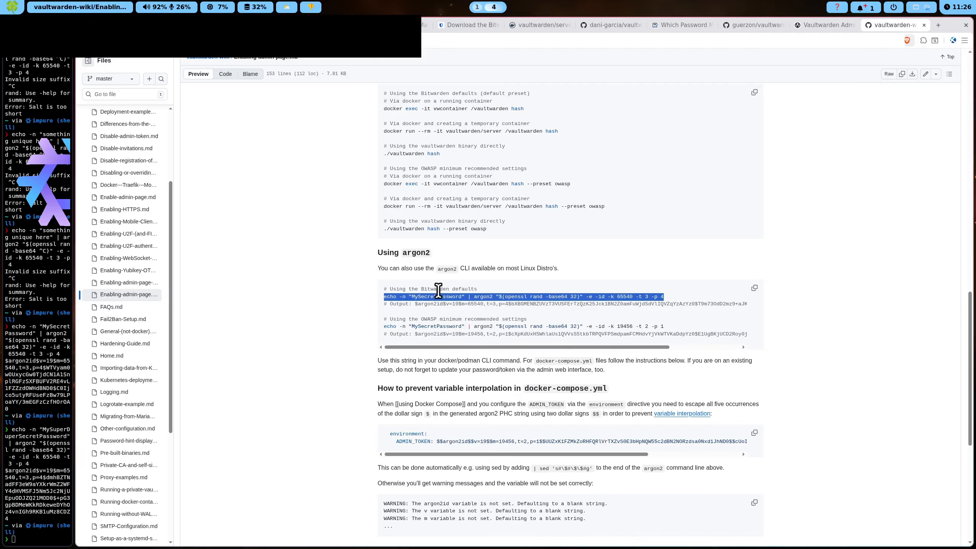
{"action": "left_click", "coordinate": [406, 307]}
{"action": "left_click_drag", "start_coordinate": [386, 297], "coordinate": [642, 296]}
{"action": "scroll", "coordinate": [420, 255], "scroll_direction": "down", "scroll_amount": 2}
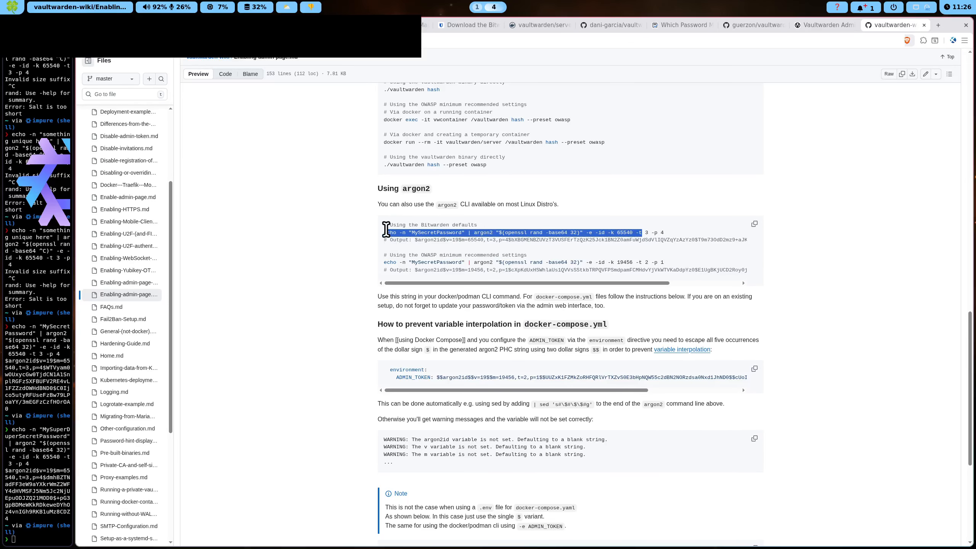
{"action": "left_click", "coordinate": [386, 229]}
{"action": "left_click_drag", "start_coordinate": [75, 415], "coordinate": [415, 362]}
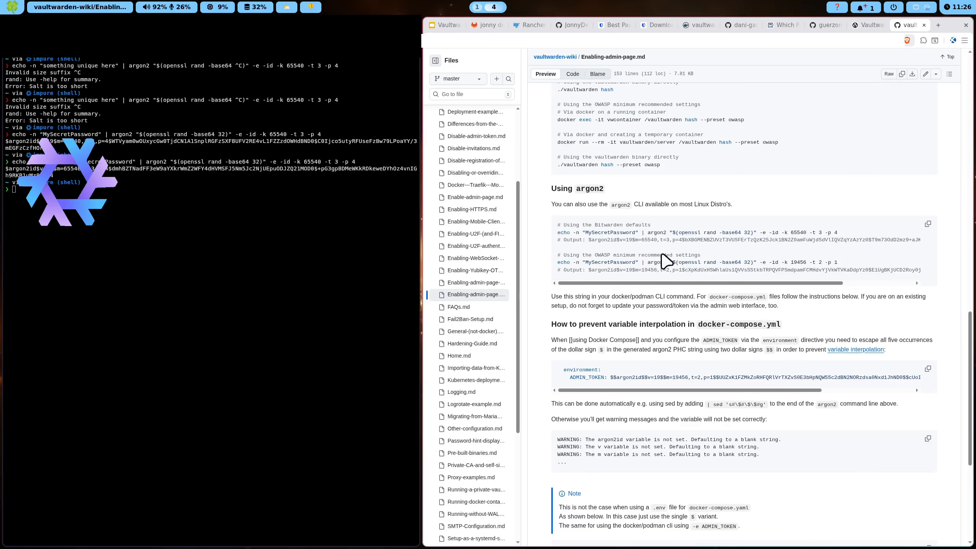
Copy the OWASP argon2 command (m=19456, t=2, p=1) and generate a hash in the terminal
{"action": "left_click_drag", "start_coordinate": [557, 262], "coordinate": [867, 264]}
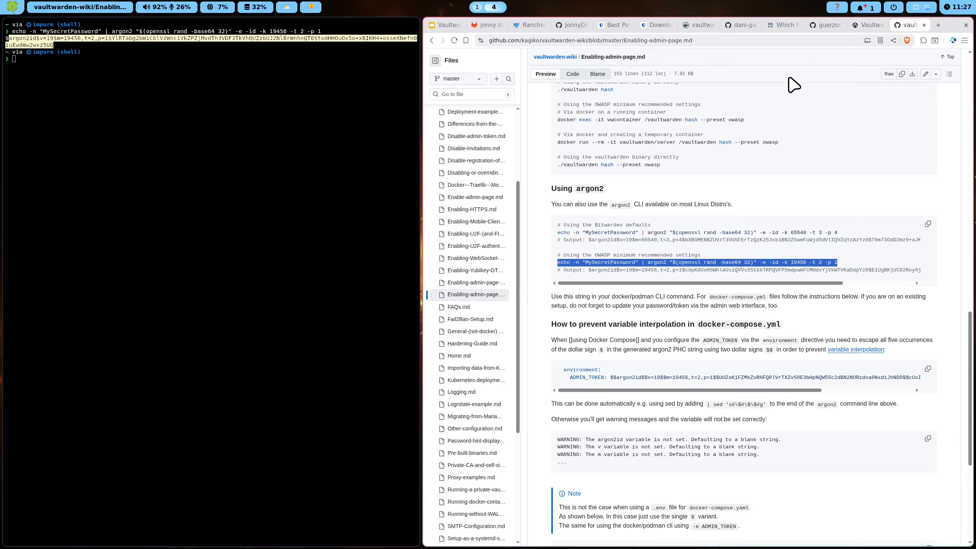
{"action": "left_click", "coordinate": [369, 120]}
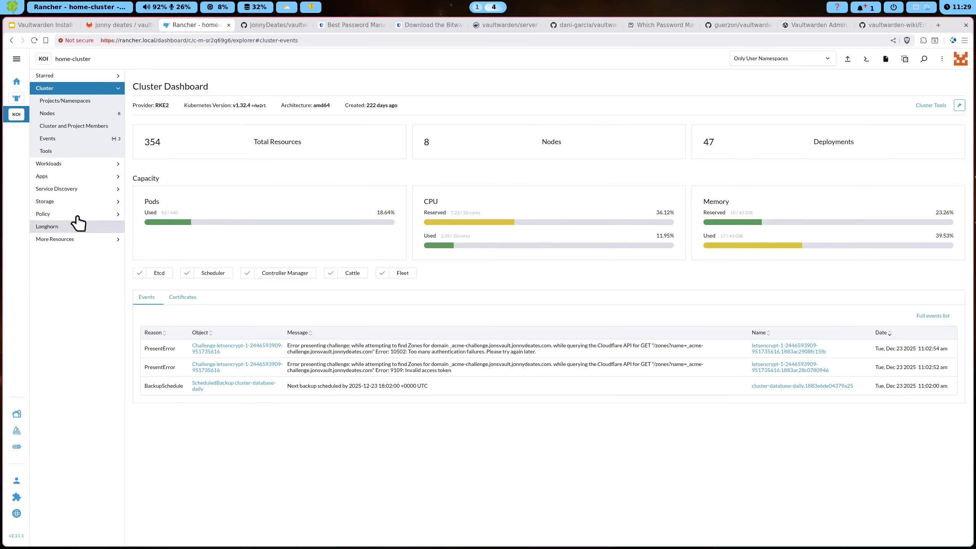
Start an Edit/Upgrade of the installed vaultwarden app with customized Helm values
{"action": "left_click", "coordinate": [64, 180]}
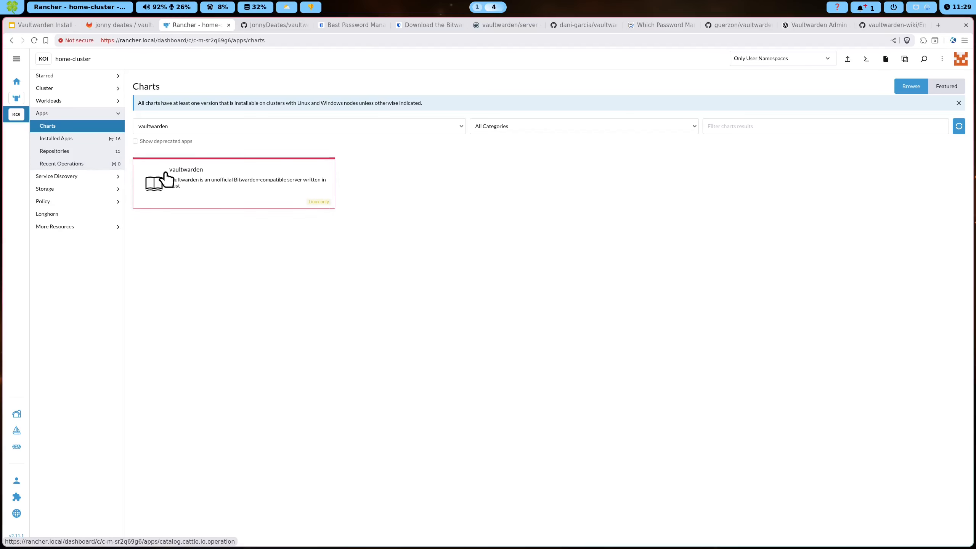
{"action": "left_click", "coordinate": [152, 181]}
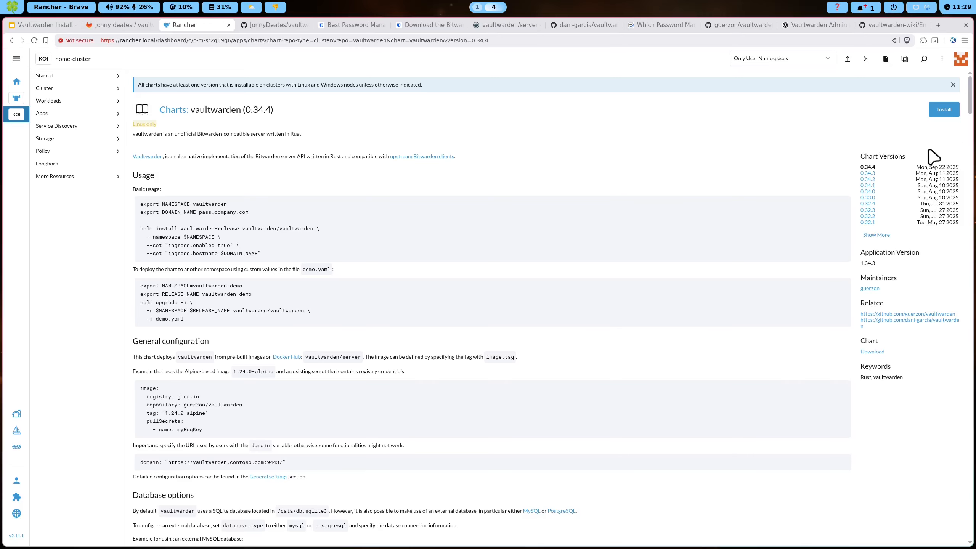
{"action": "left_click", "coordinate": [60, 114]}
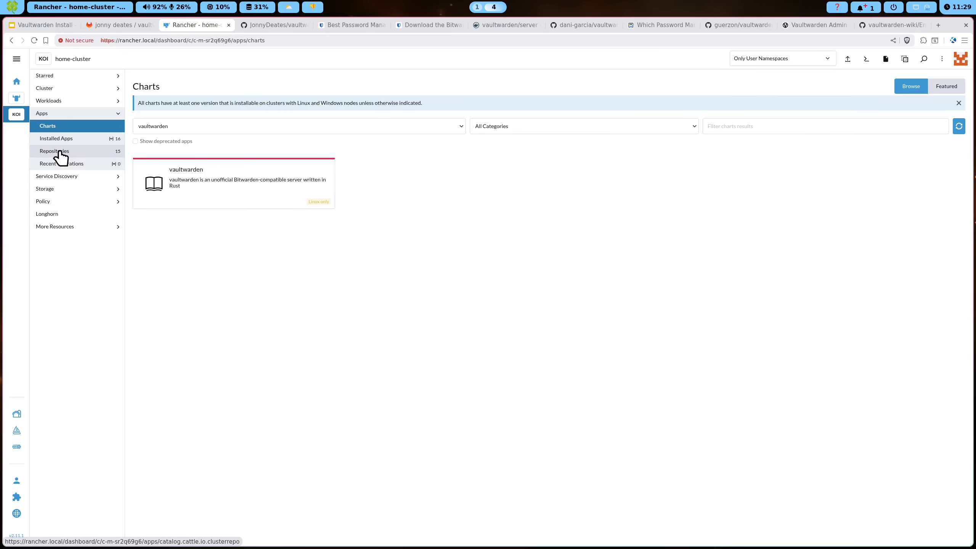
{"action": "left_click", "coordinate": [57, 151]}
{"action": "left_click", "coordinate": [59, 164]}
{"action": "left_click", "coordinate": [59, 139]}
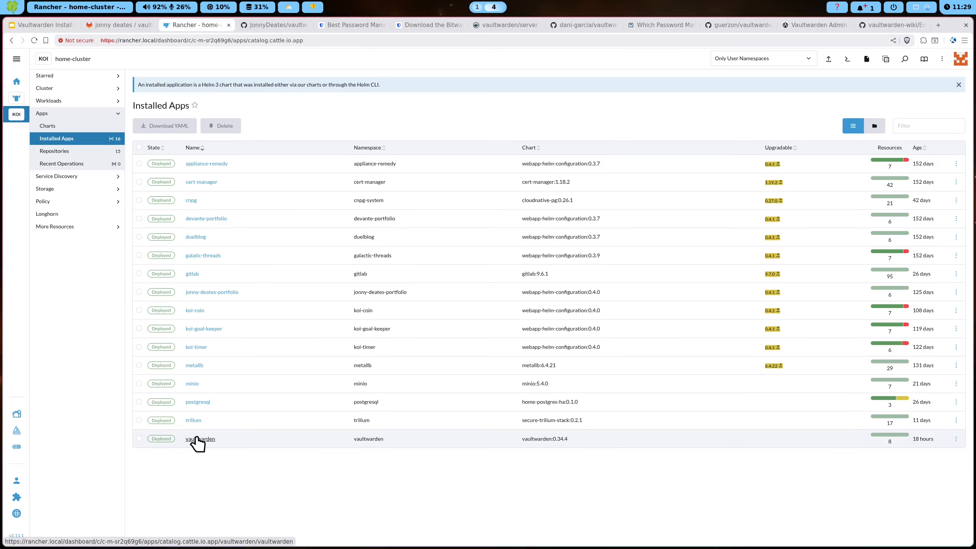
{"action": "left_click", "coordinate": [956, 439]}
{"action": "left_click", "coordinate": [929, 453]}
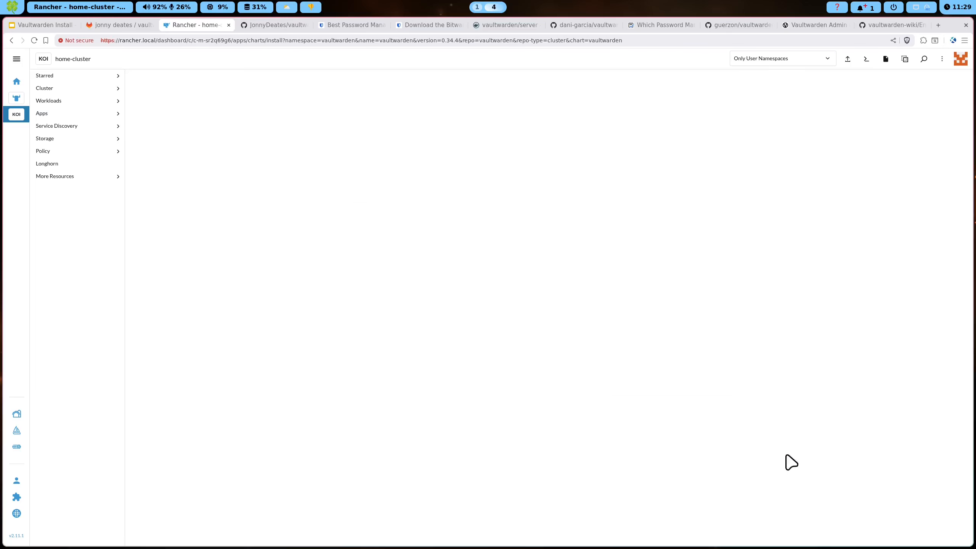
{"action": "left_click", "coordinate": [203, 199]}
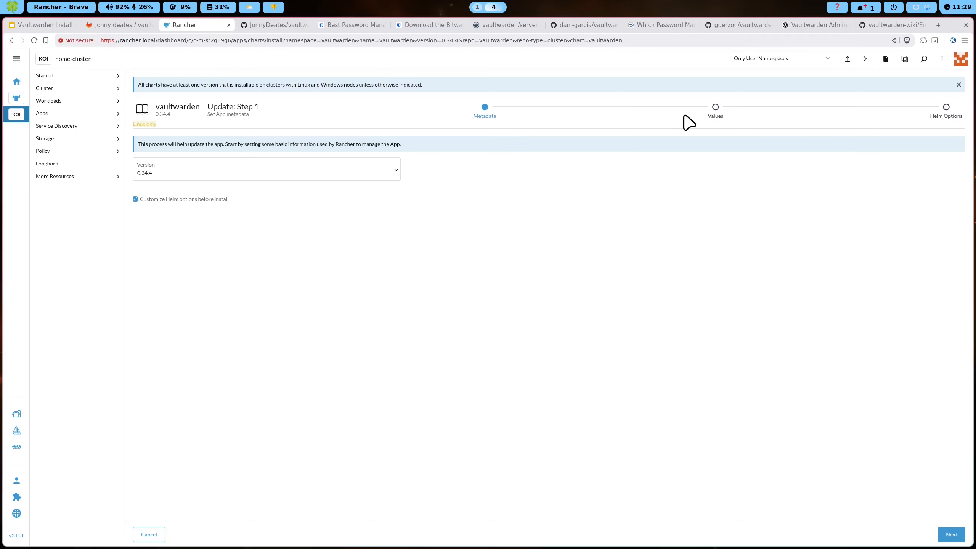
{"action": "left_click", "coordinate": [714, 109]}
Replace adminToken with the new argon2 hash, set signupsAllowed to false, and reach the Helm options
{"action": "left_click_drag", "start_coordinate": [169, 220], "coordinate": [625, 221]}
{"action": "key", "text": "BackSpace"}
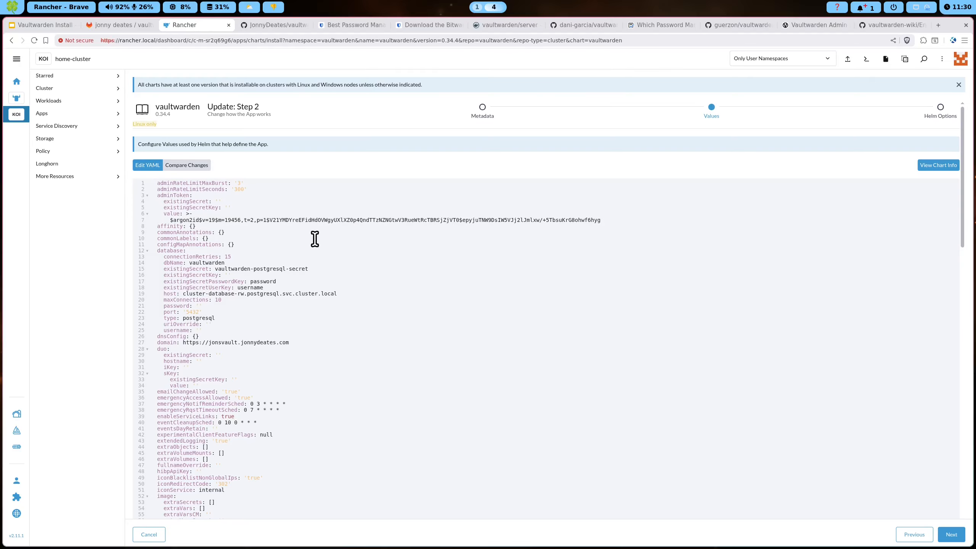
{"action": "scroll", "coordinate": [334, 227], "scroll_direction": "down", "scroll_amount": 1}
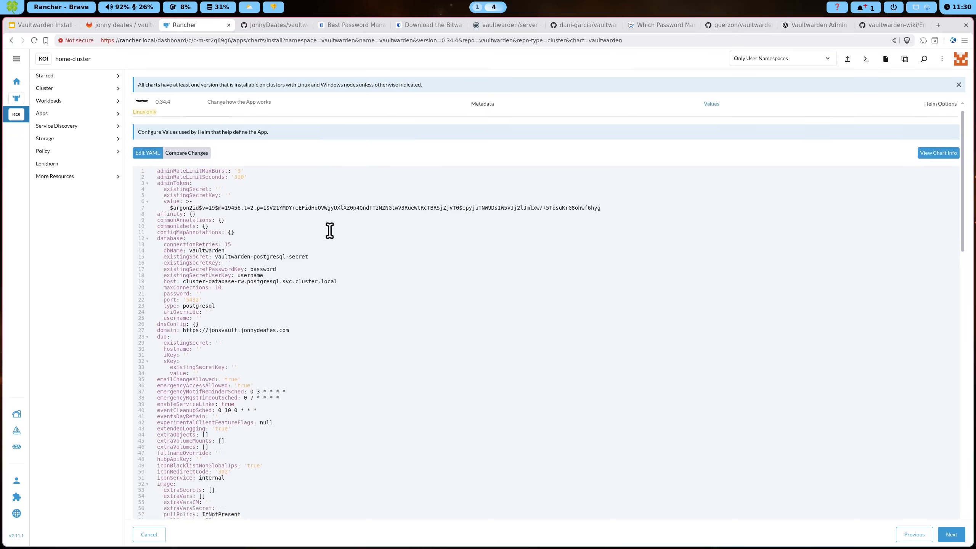
{"action": "scroll", "coordinate": [194, 263], "scroll_direction": "down", "scroll_amount": 5}
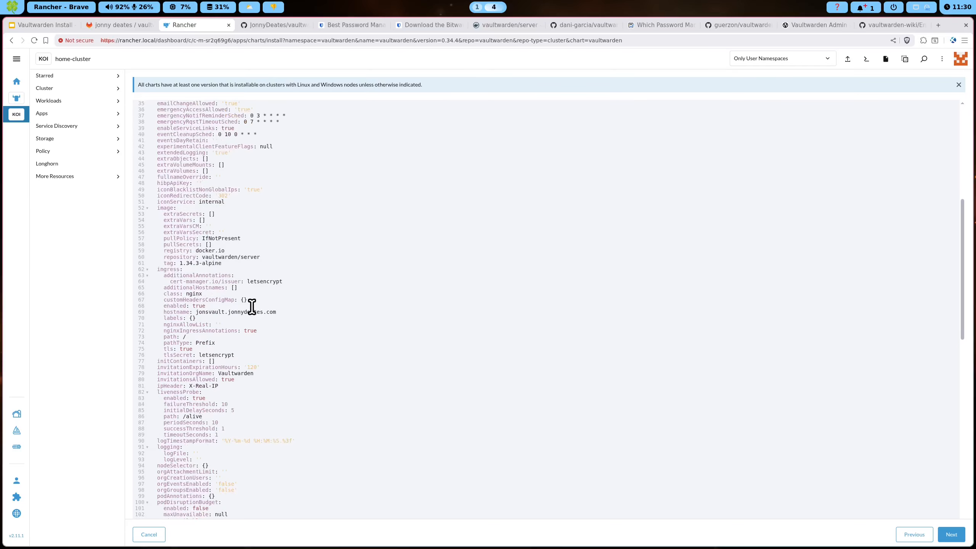
{"action": "scroll", "coordinate": [257, 295], "scroll_direction": "down", "scroll_amount": 10}
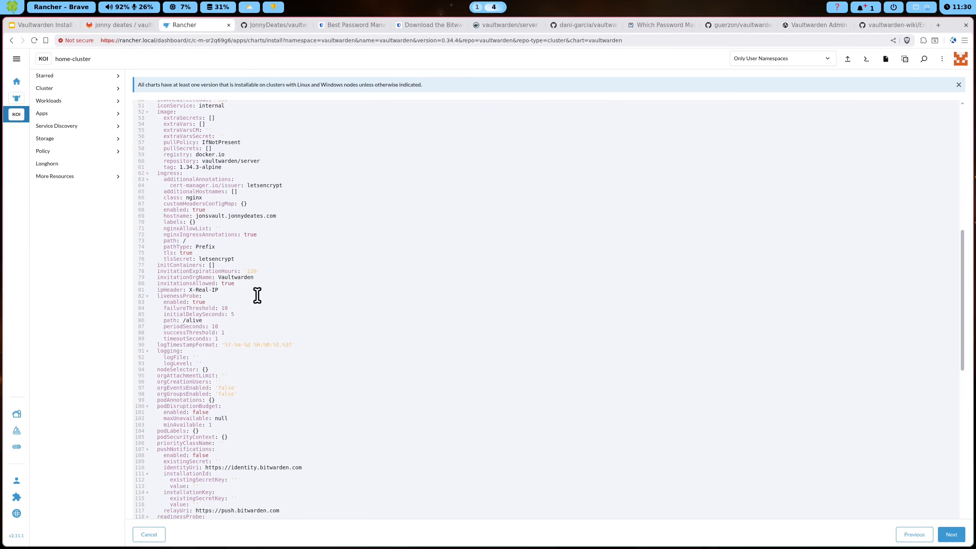
{"action": "scroll", "coordinate": [258, 296], "scroll_direction": "down", "scroll_amount": 3}
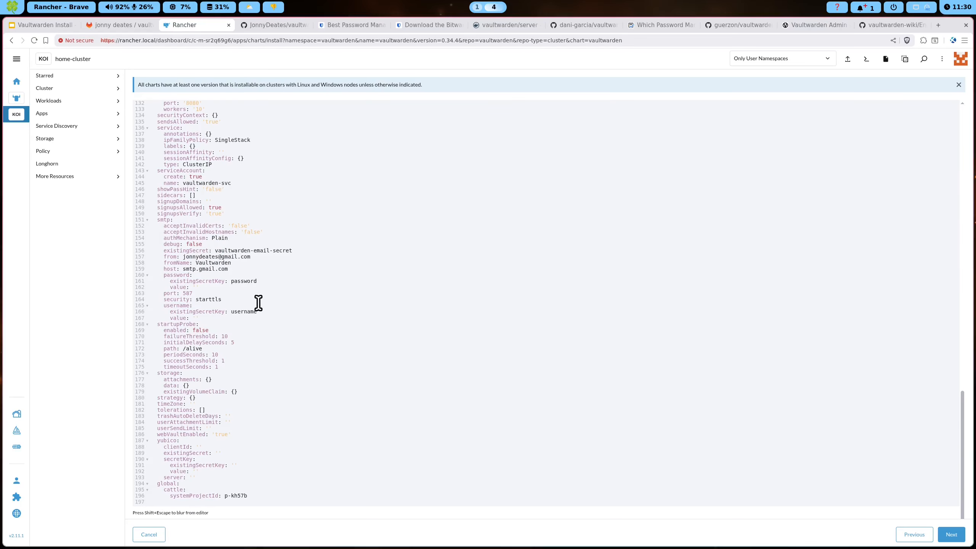
{"action": "double_click", "coordinate": [212, 207]}
{"action": "left_click", "coordinate": [953, 535]}
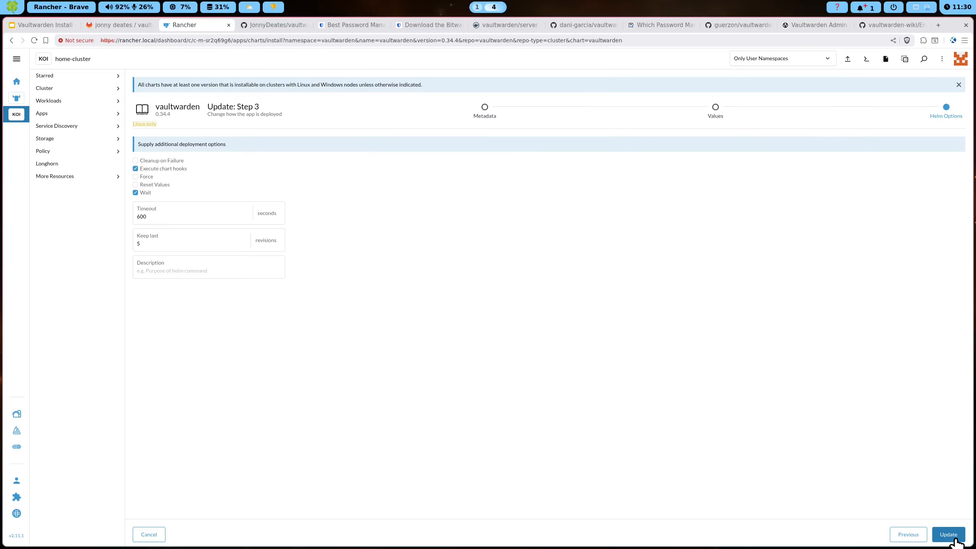
{"action": "double_click", "coordinate": [139, 215]}
Set a 200-second timeout, apply the upgrade, and load the Vaultwarden /admin configuration page
{"action": "type", "text": "200"}
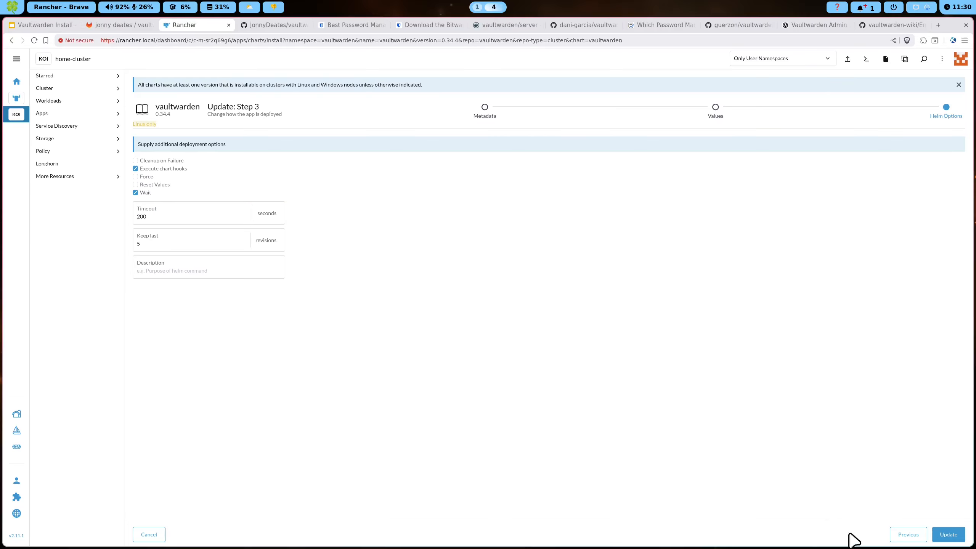
{"action": "left_click", "coordinate": [948, 534]}
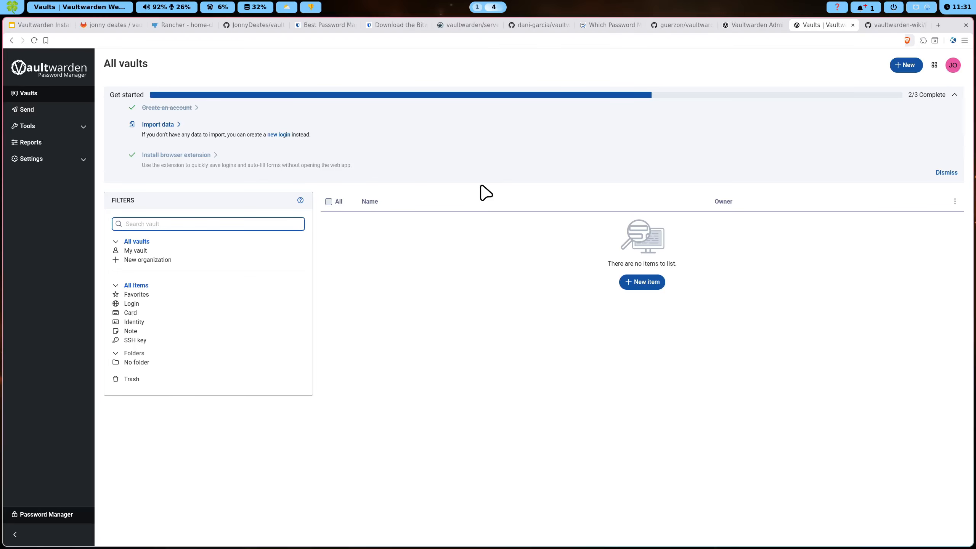
{"action": "left_click", "coordinate": [243, 40]}
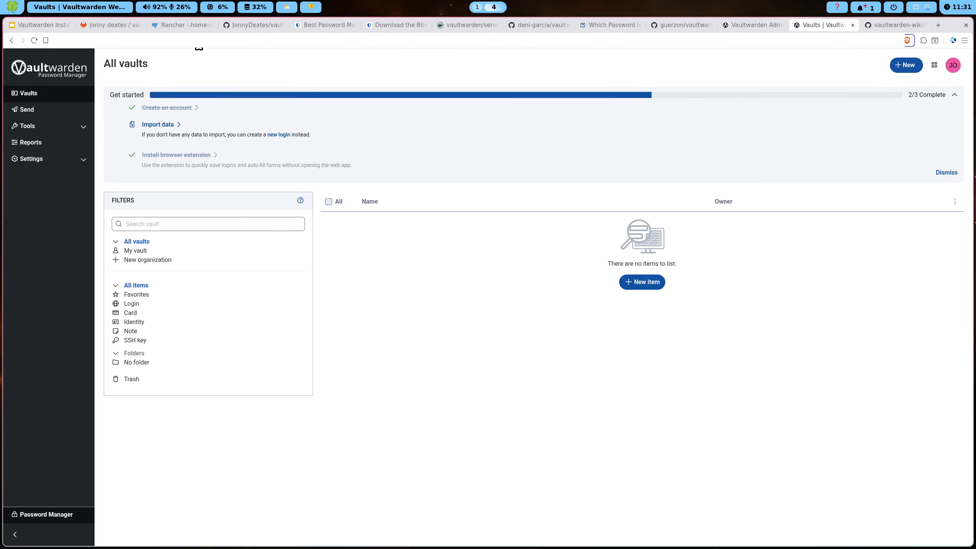
{"action": "key", "text": "Return"}
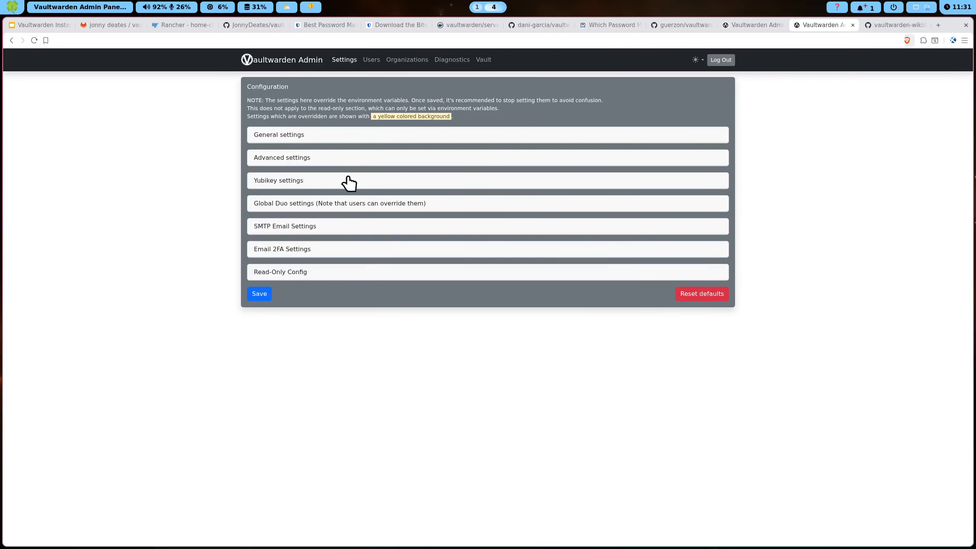
{"action": "left_click", "coordinate": [334, 140]}
{"action": "left_click", "coordinate": [333, 140]}
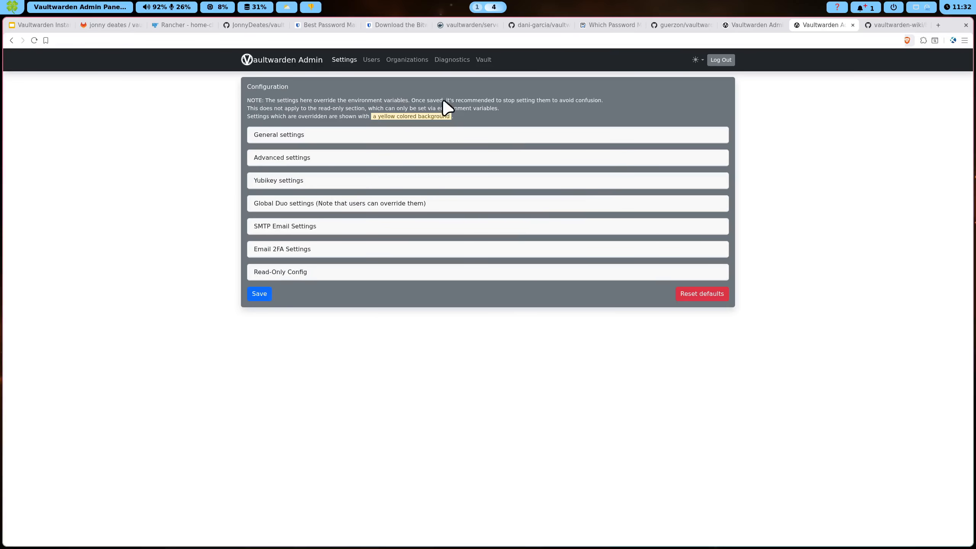